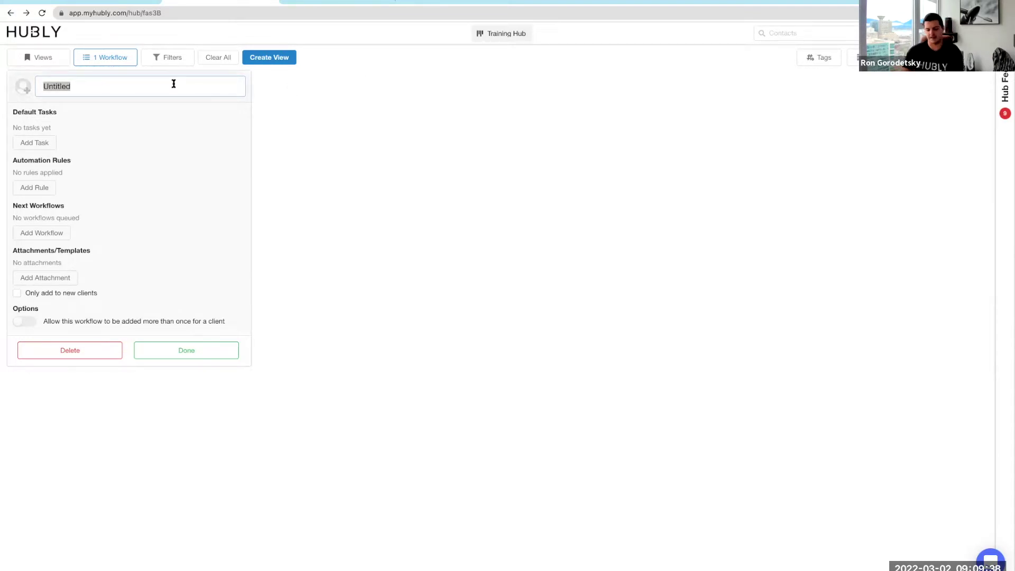
# Step: Create the new workflow as "Misc To-Do's (Ops)" and add the contact Demo Advisory Firm to it
pyautogui.write('To-Do')
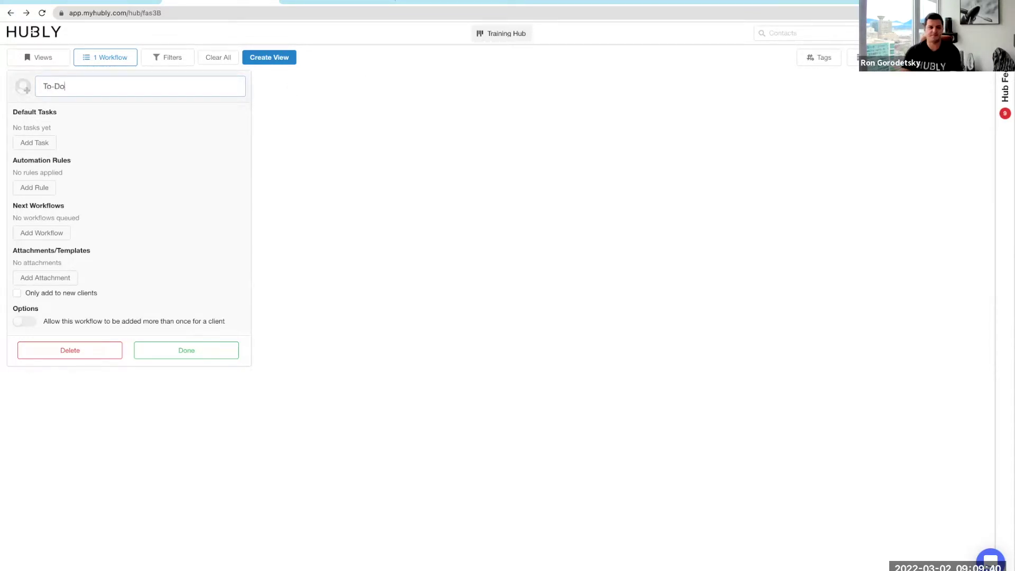
pyautogui.write("'s")
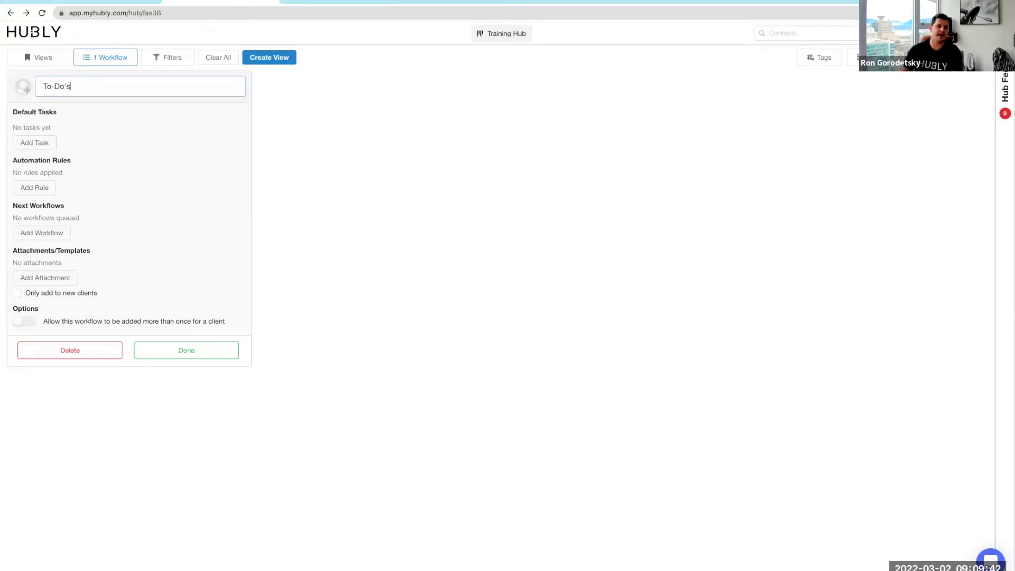
pyautogui.click(43, 86)
pyautogui.write('Misc')
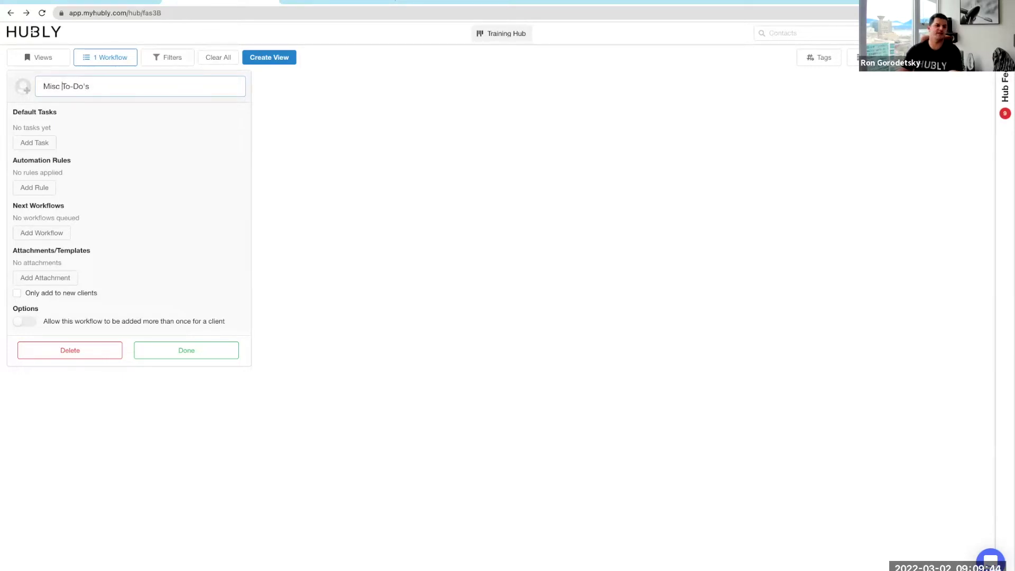
pyautogui.click(91, 87)
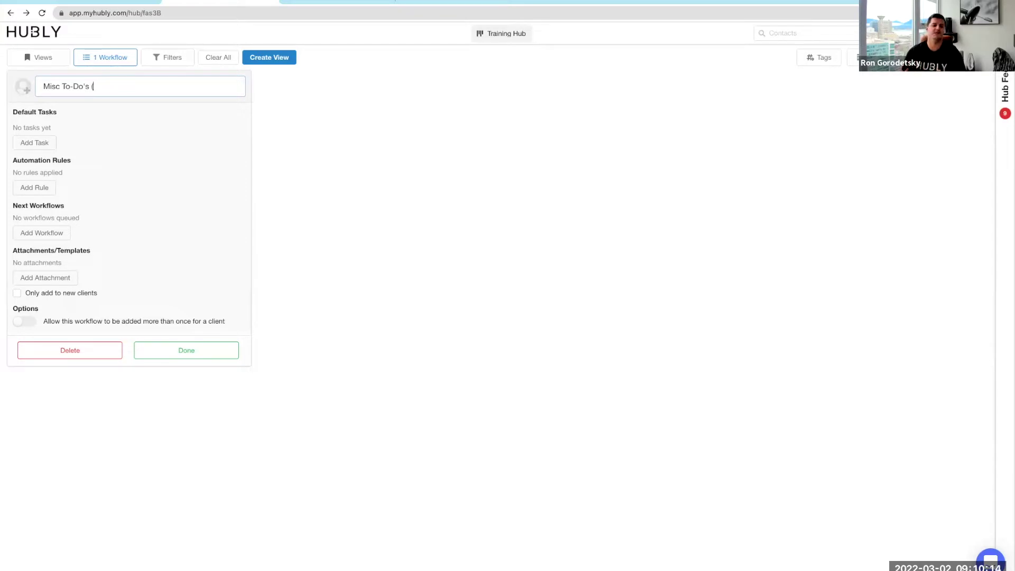
pyautogui.write('Ops')
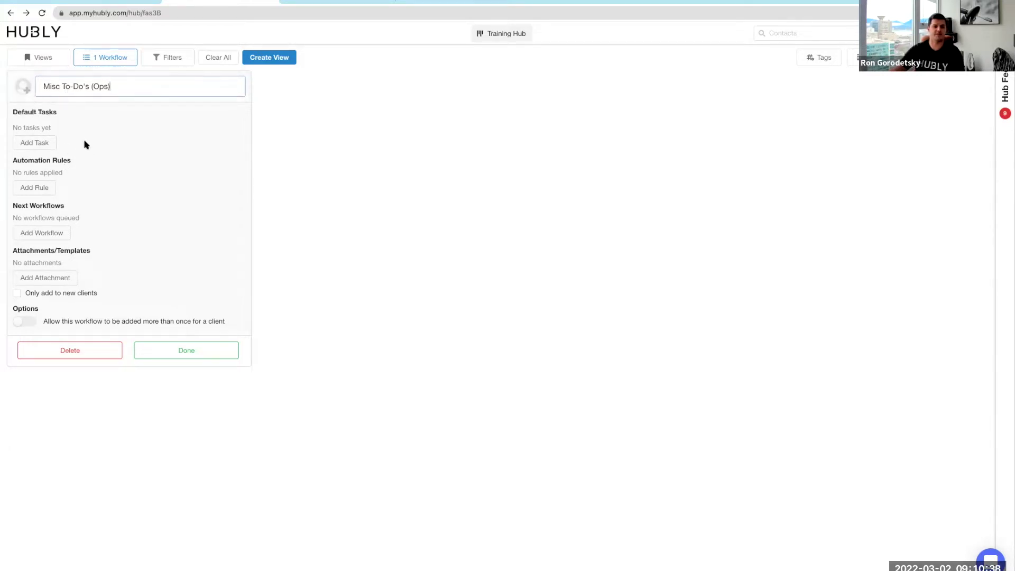
pyautogui.click(157, 351)
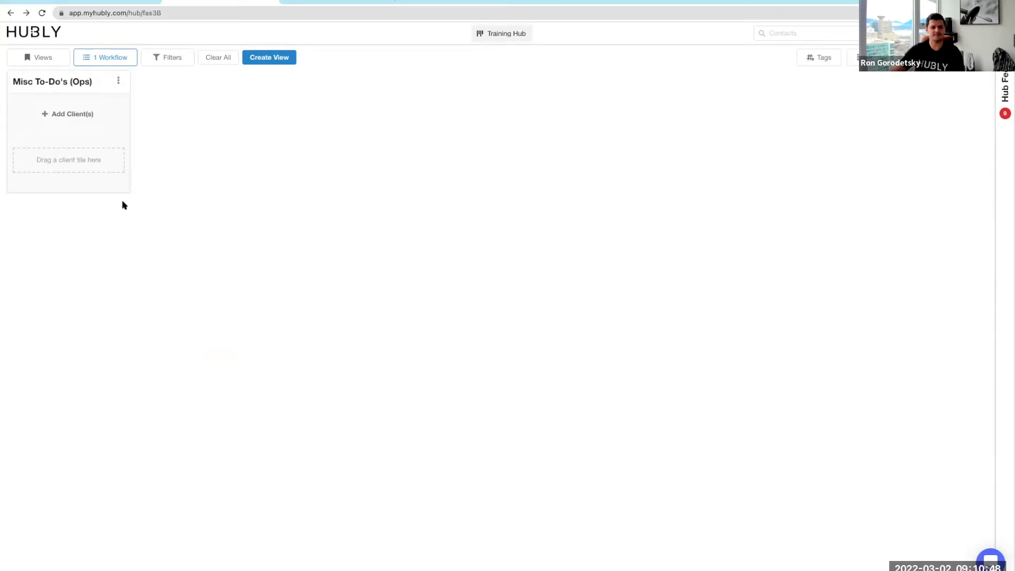
pyautogui.click(94, 113)
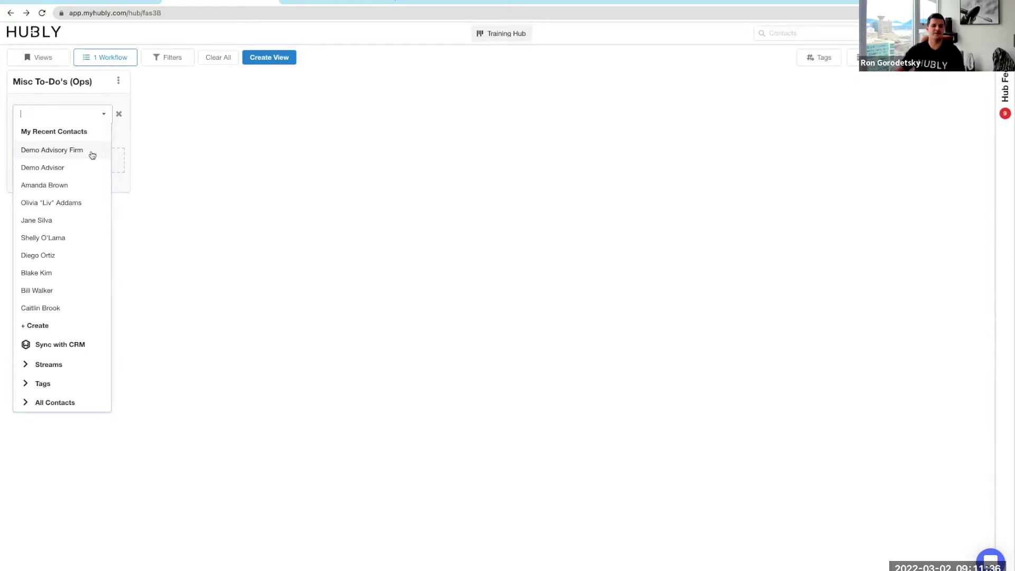
pyautogui.click(54, 152)
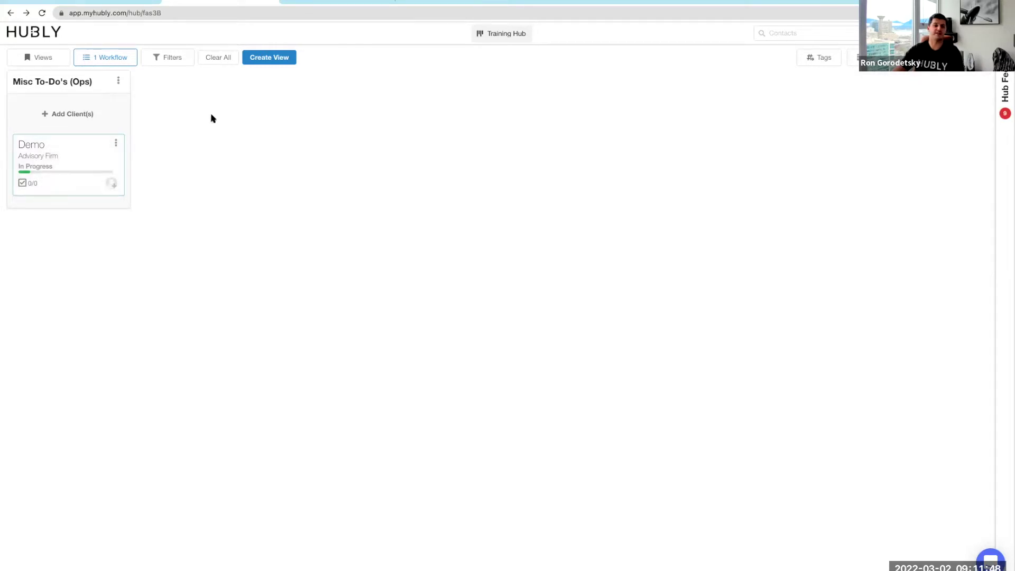
# Step: Switch to the Practice Management view and open the Demo Advisory Firm card in the To-Do's (Ops) workflow
pyautogui.click(41, 57)
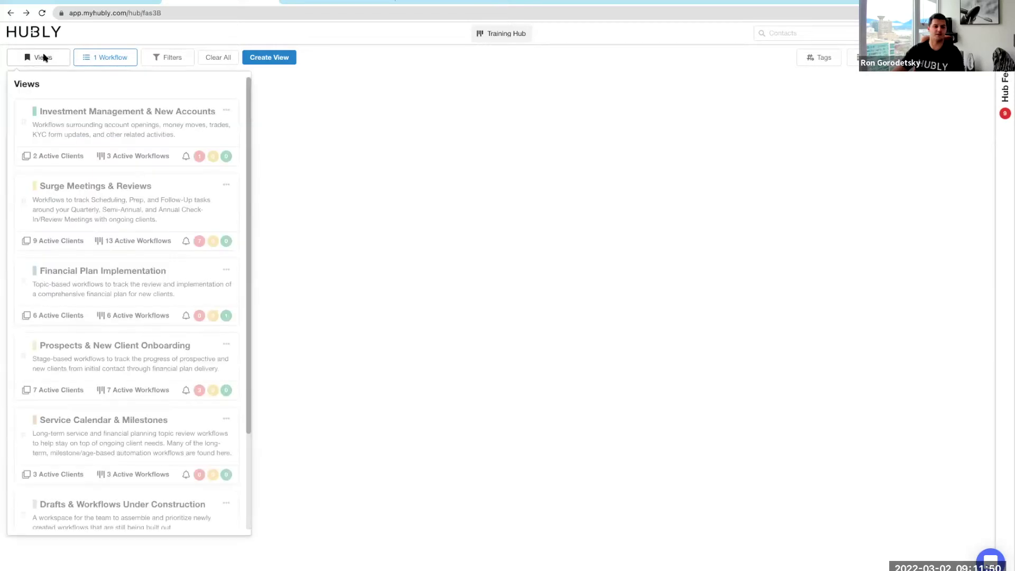
pyautogui.scroll(-3, 84, 349)
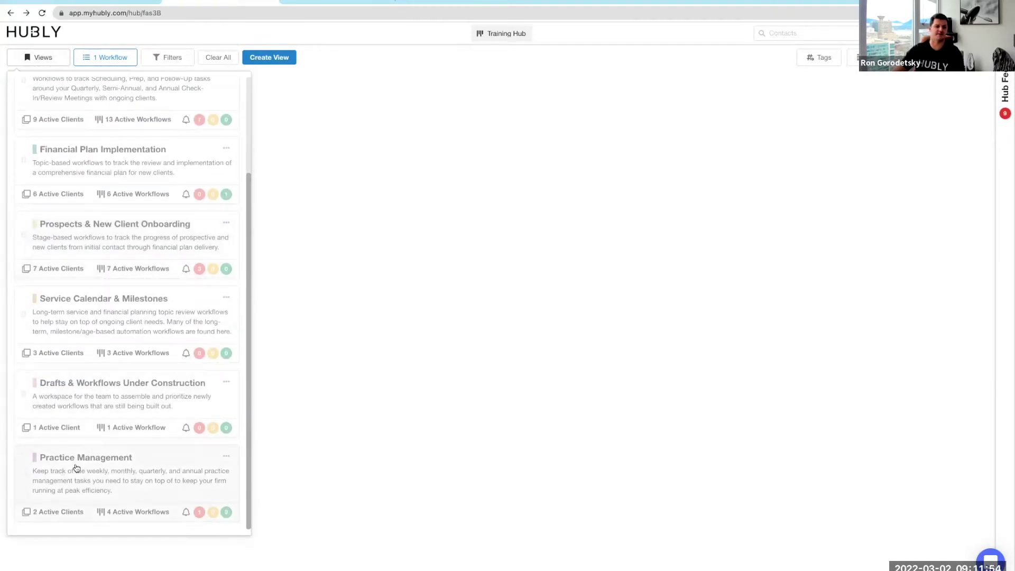
pyautogui.click(105, 473)
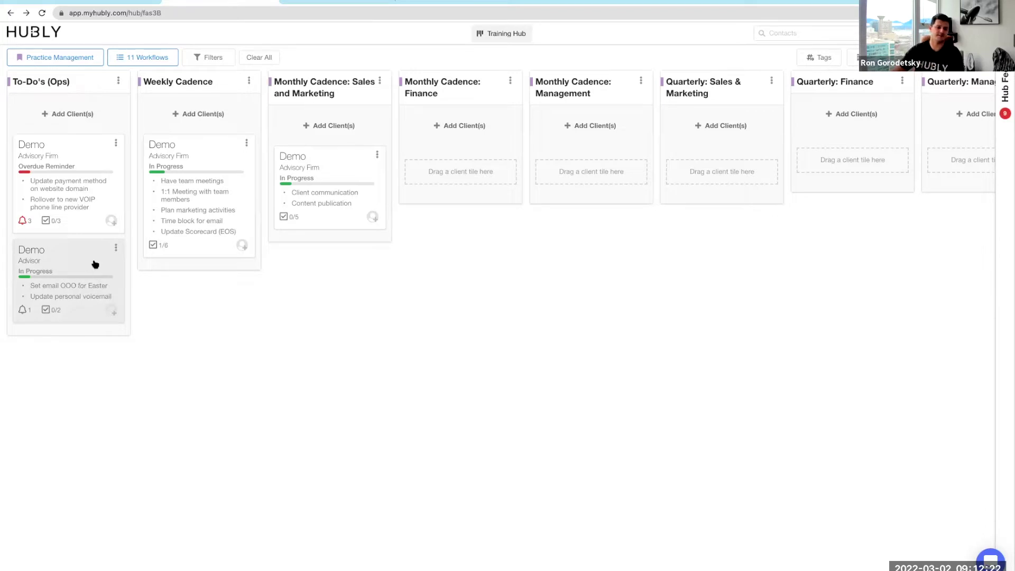
pyautogui.click(73, 197)
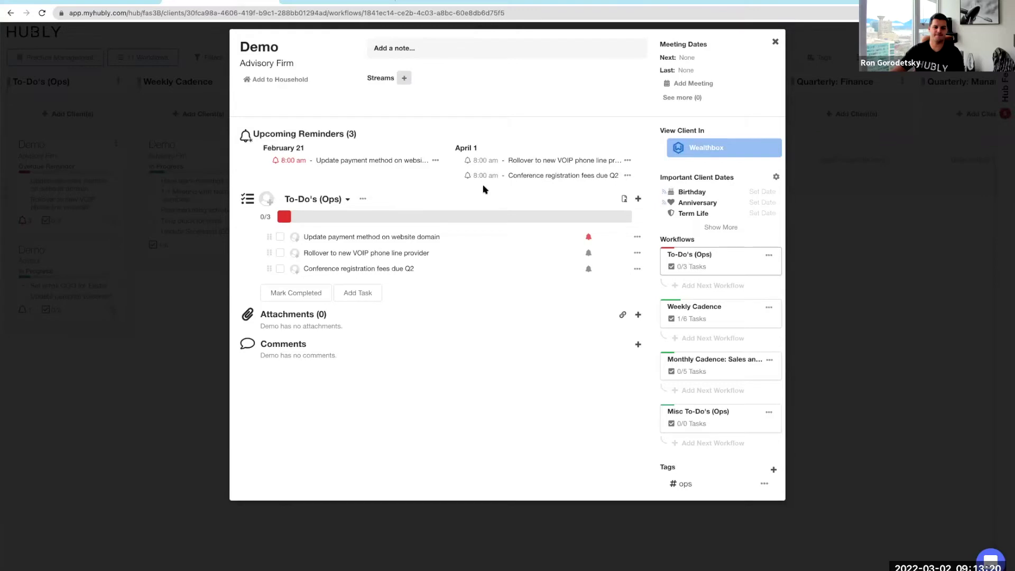
pyautogui.click(295, 237)
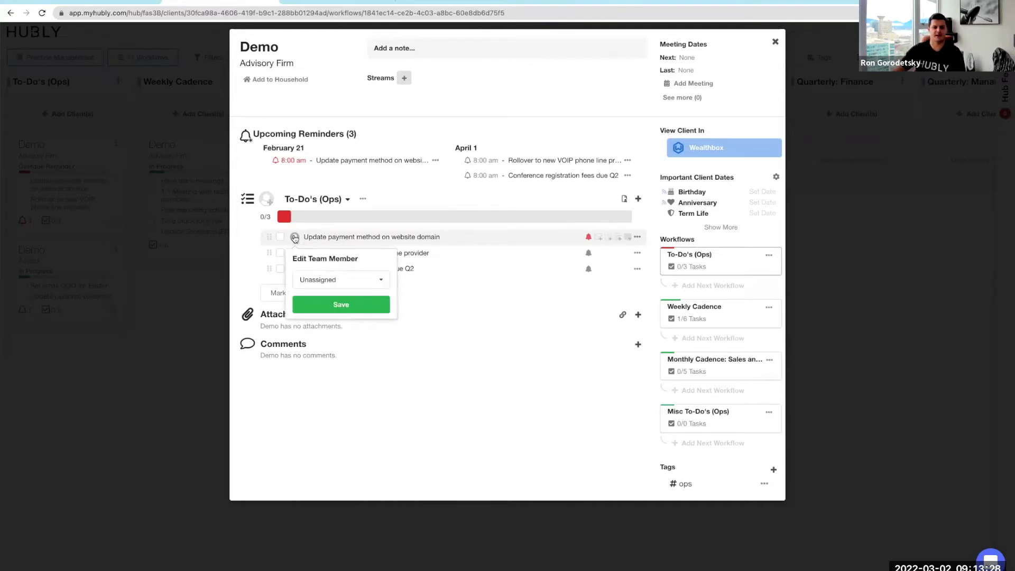
pyautogui.click(330, 280)
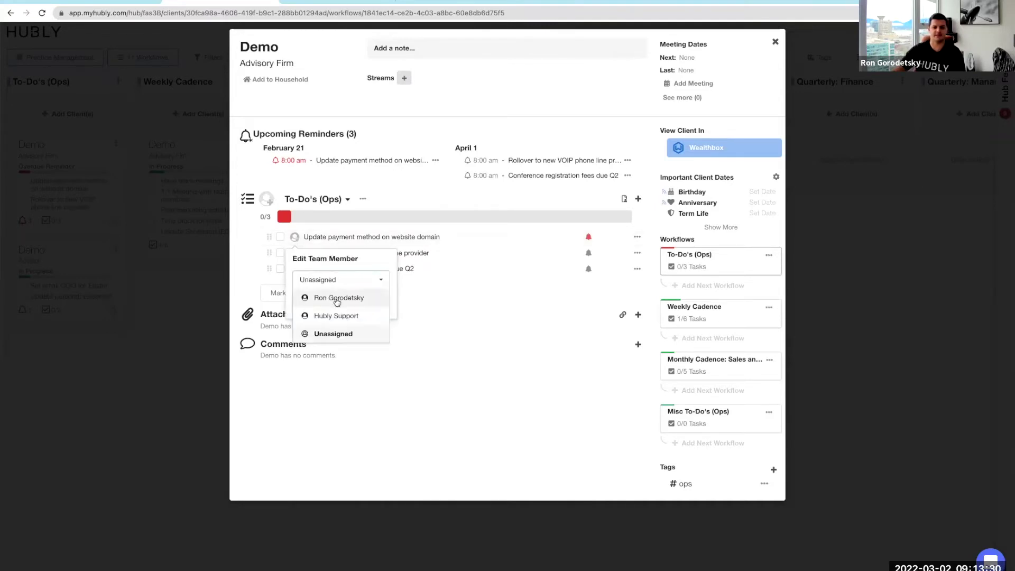
pyautogui.click(245, 237)
# Step: Assign Demo Advisory Firm's whole To-Do's (Ops) workflow to the first listed team member and close the card
pyautogui.click(266, 201)
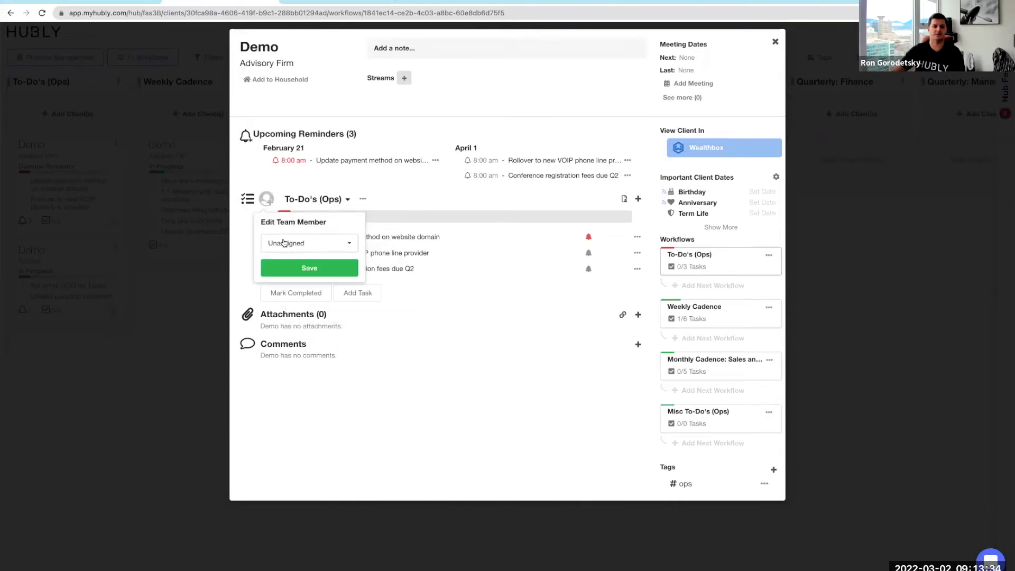
pyautogui.click(296, 242)
pyautogui.click(297, 261)
pyautogui.click(307, 268)
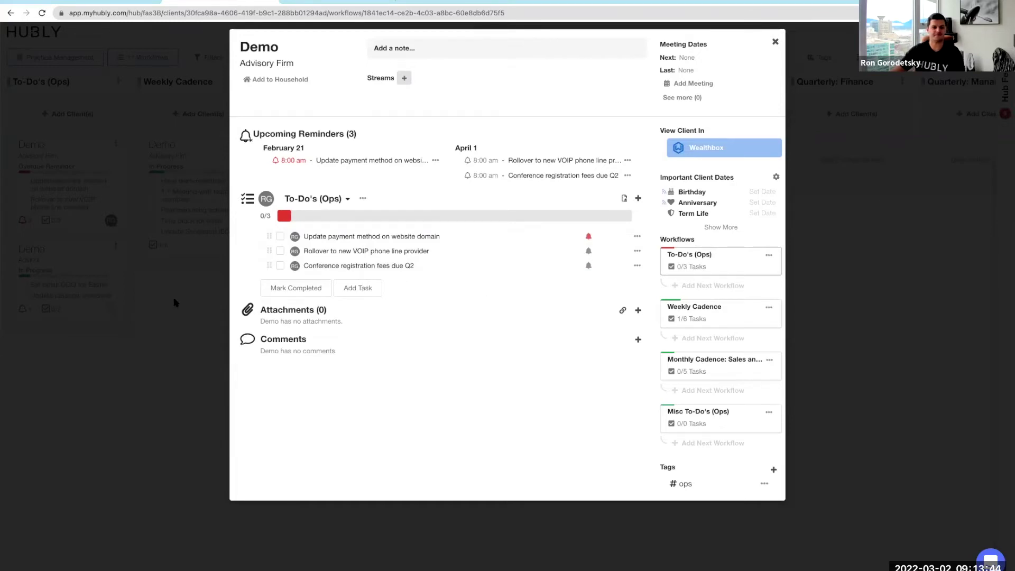
pyautogui.click(176, 350)
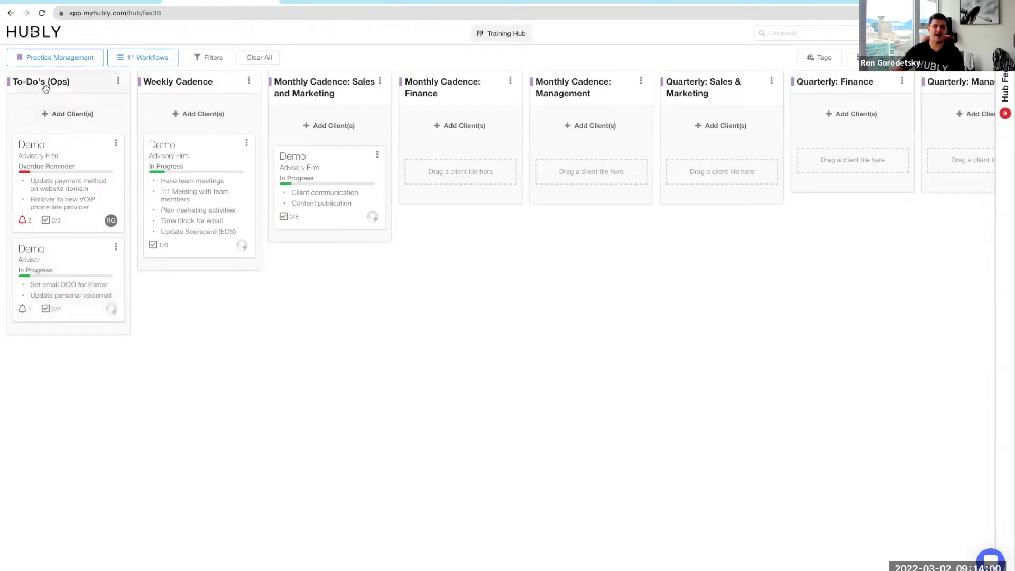
# Step: In Demo Advisor's To-Do's (Ops) workflow, check off "Set email OOO for Easter" and hide the completed items
pyautogui.click(77, 265)
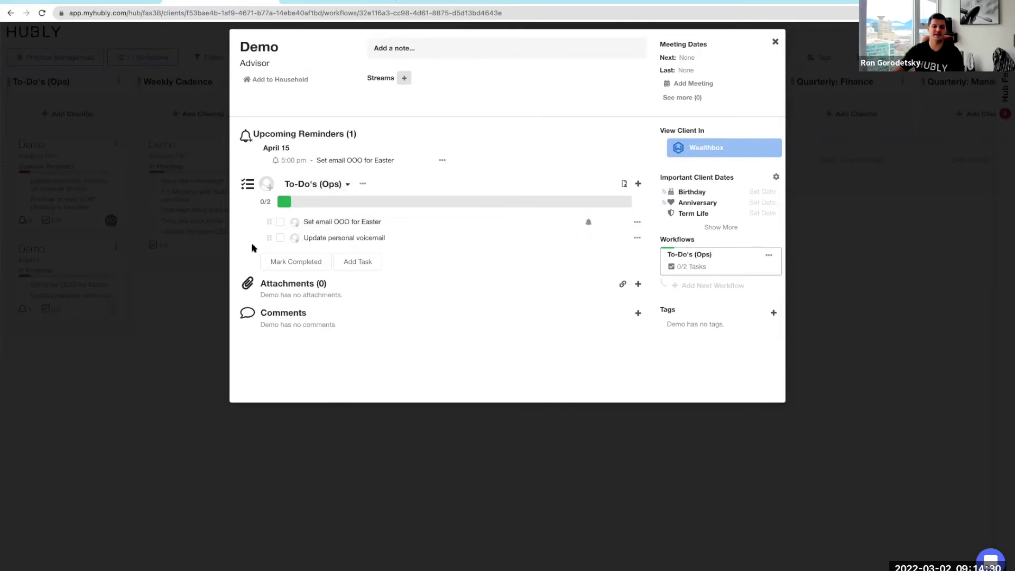
pyautogui.click(363, 184)
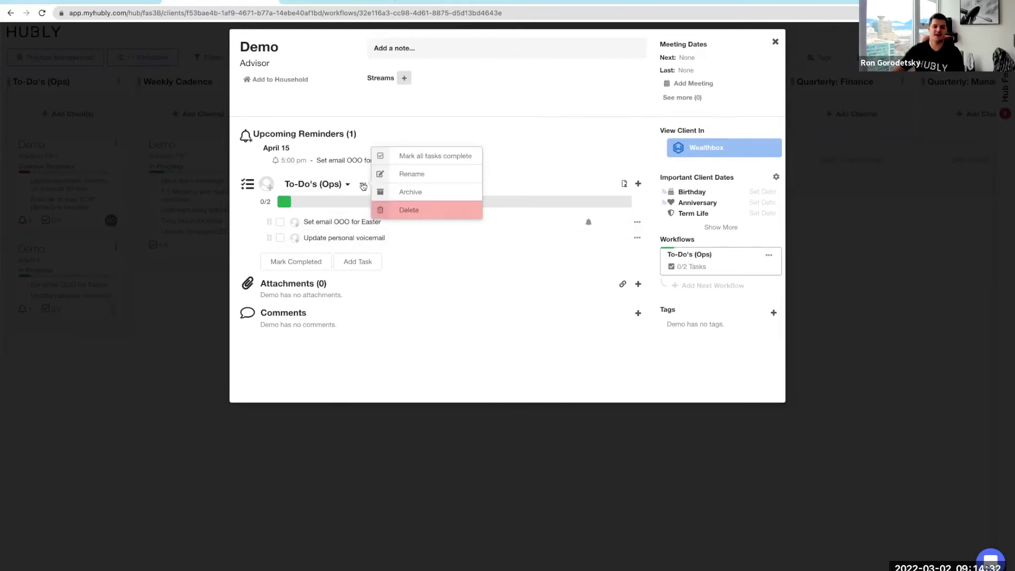
pyautogui.click(254, 214)
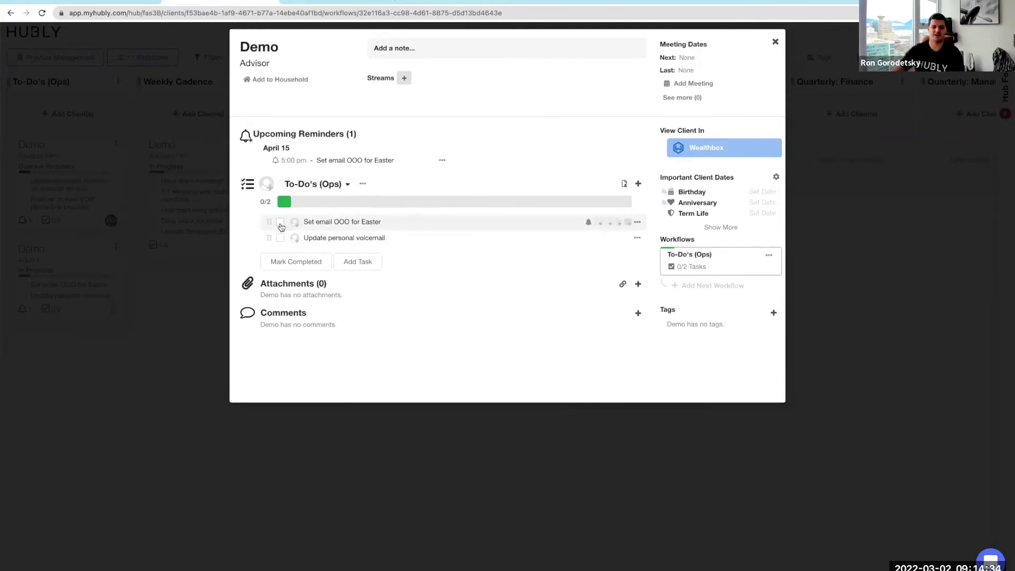
pyautogui.click(363, 184)
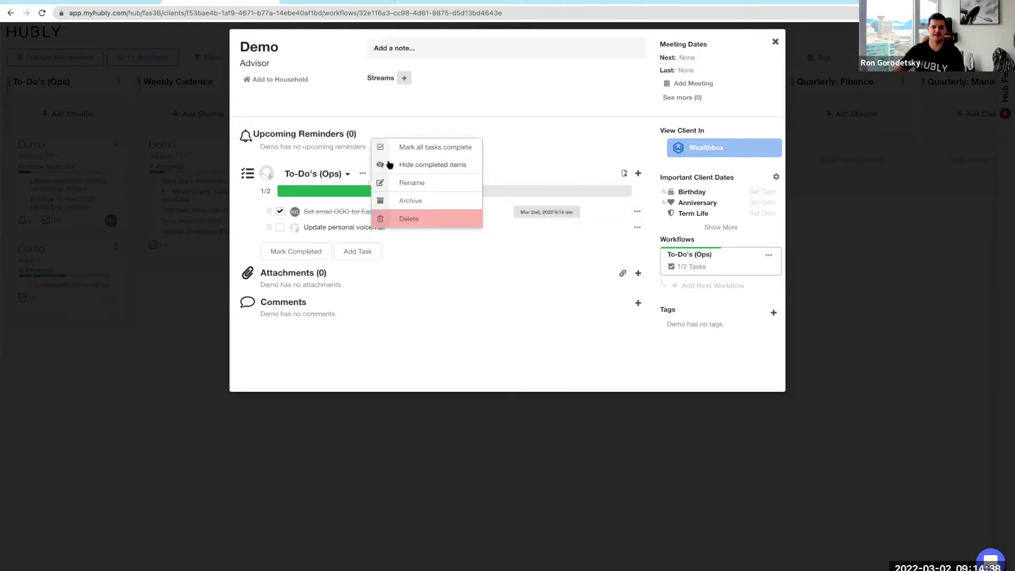
pyautogui.click(423, 166)
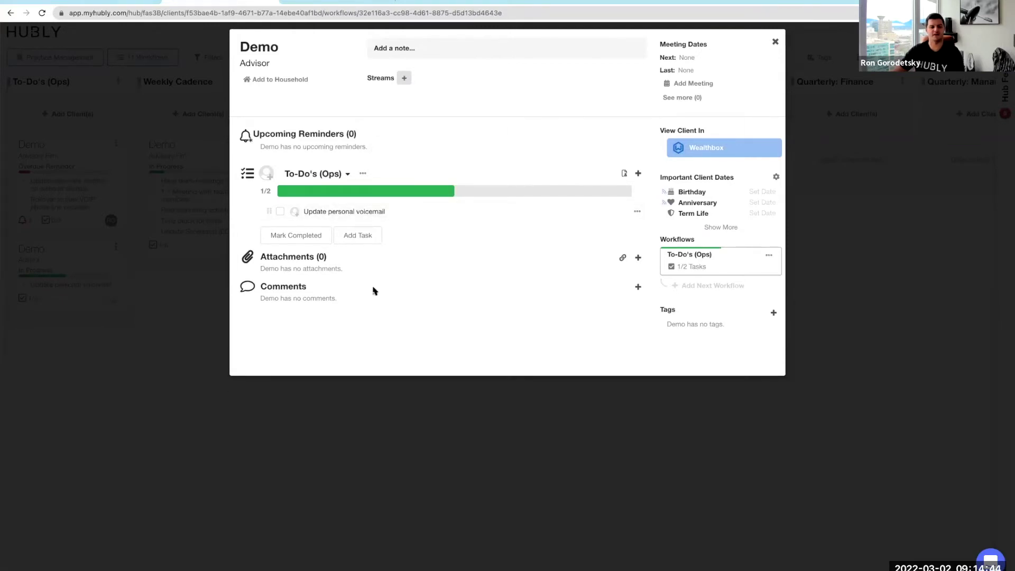
# Step: Mark Demo Advisor's To-Do's (Ops) workflow as completed and close the card
pyautogui.click(295, 236)
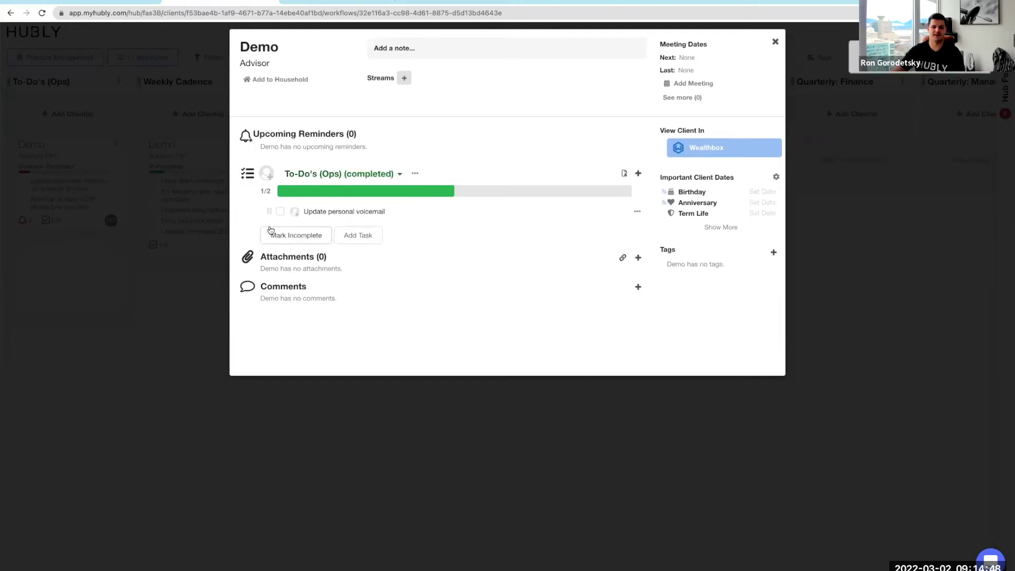
pyautogui.click(148, 325)
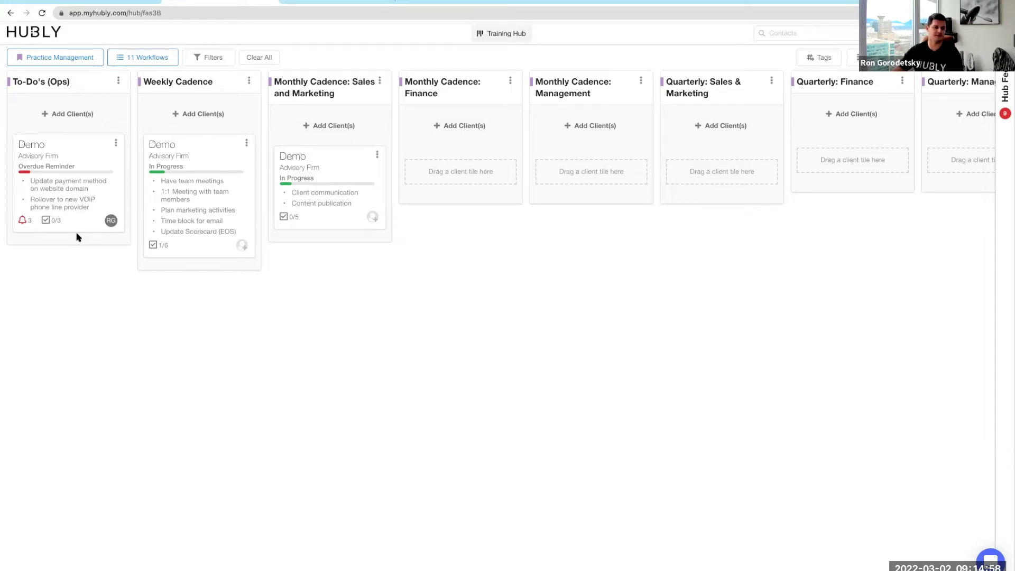
# Step: Review Demo Advisory Firm's To-Do's (Ops) tasks and look through the monthly, quarterly and annual workflows of the Practice Management view
pyautogui.click(79, 153)
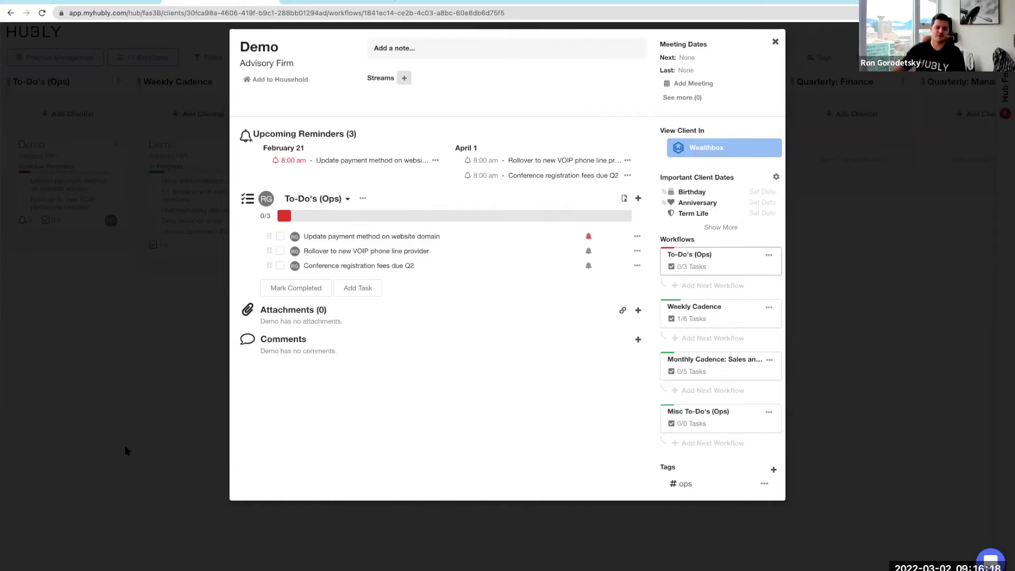
pyautogui.click(147, 429)
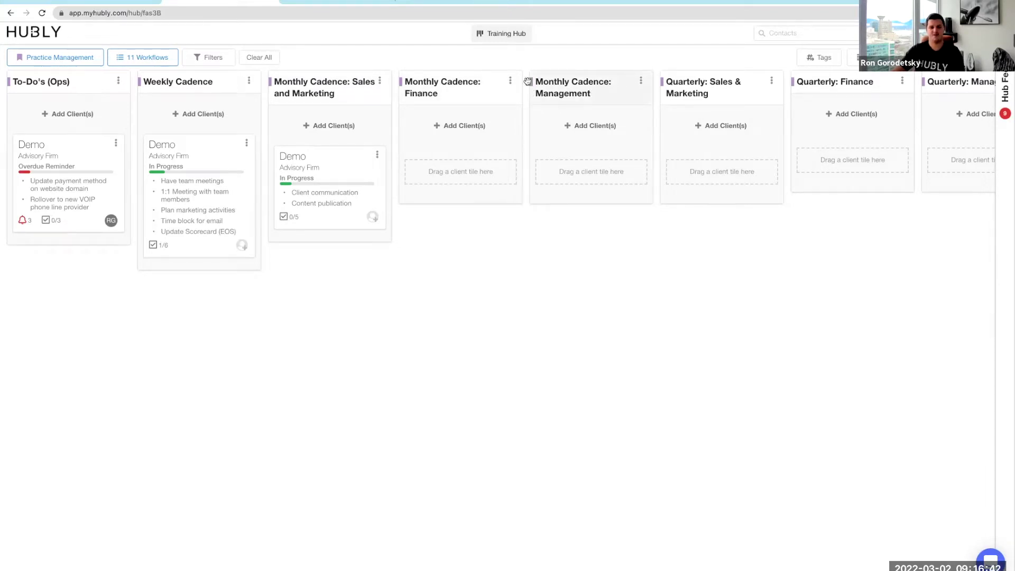
pyautogui.hscroll(3, 471, 132)
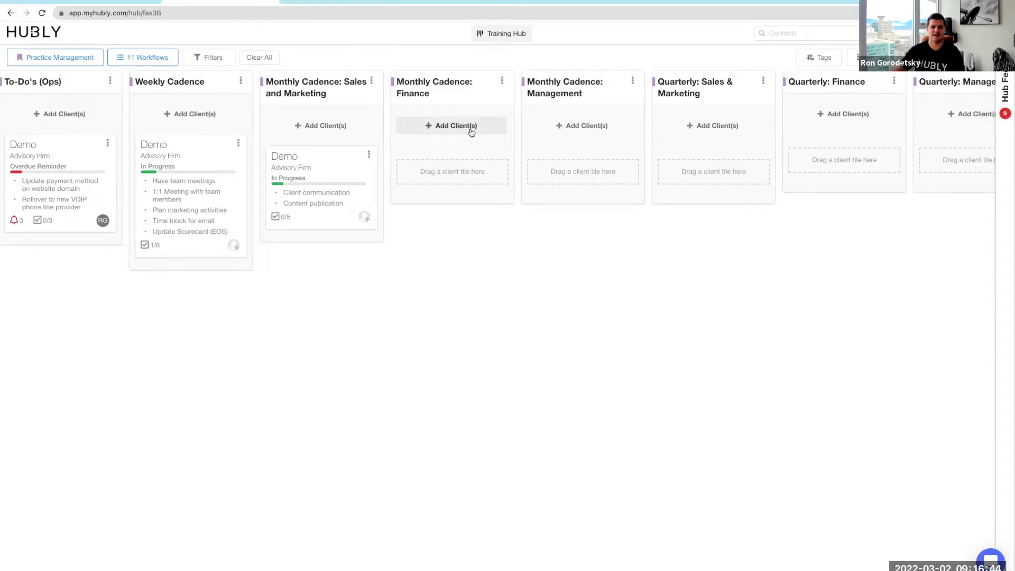
pyautogui.hscroll(5, 471, 132)
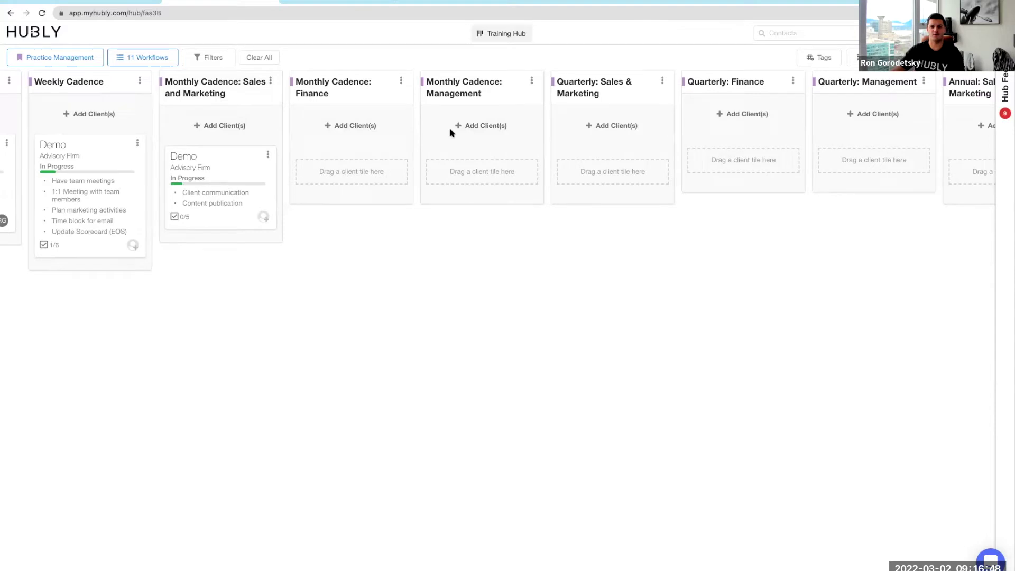
pyautogui.hscroll(10, 645, 276)
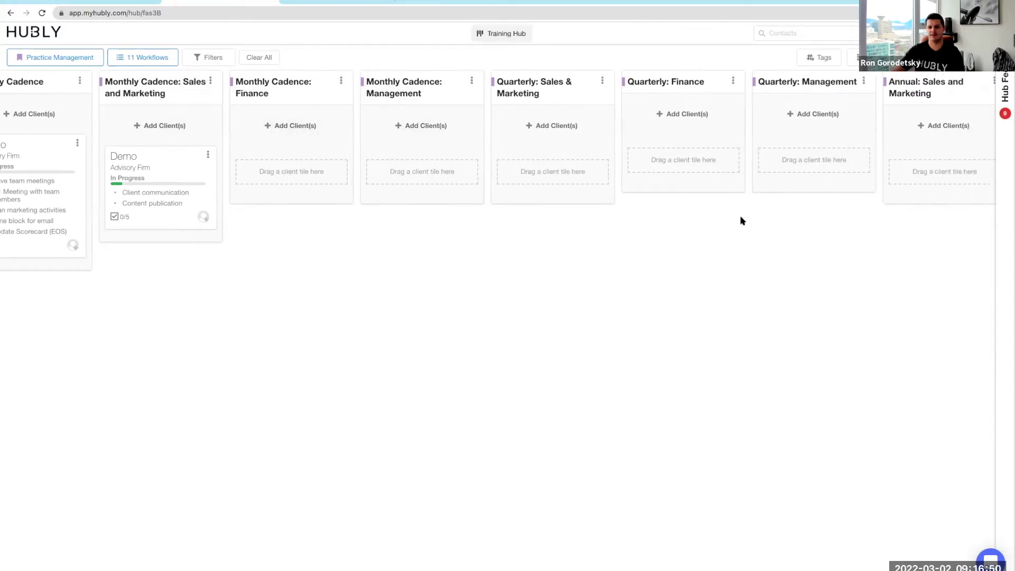
pyautogui.hscroll(6, 852, 132)
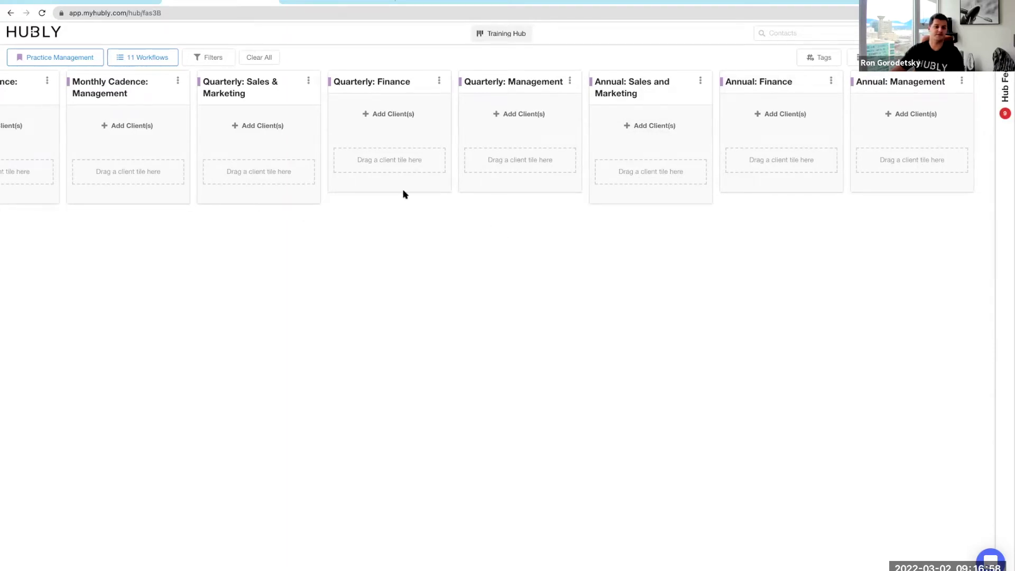
# Step: Clear the board and start a new workflow named "Monthly Internal Tasks"
pyautogui.click(268, 58)
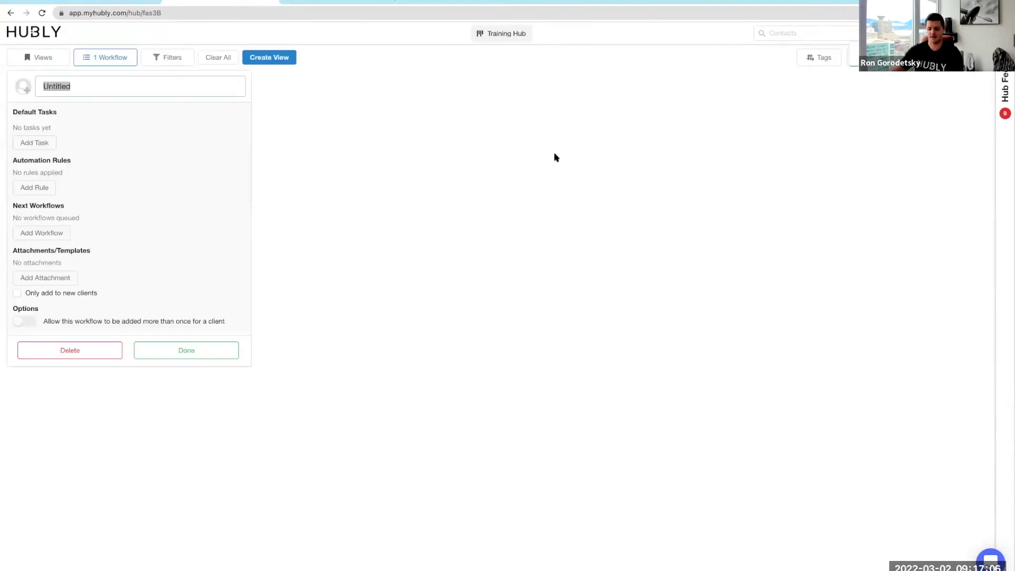
pyautogui.write('Monthly Internal Tasks')
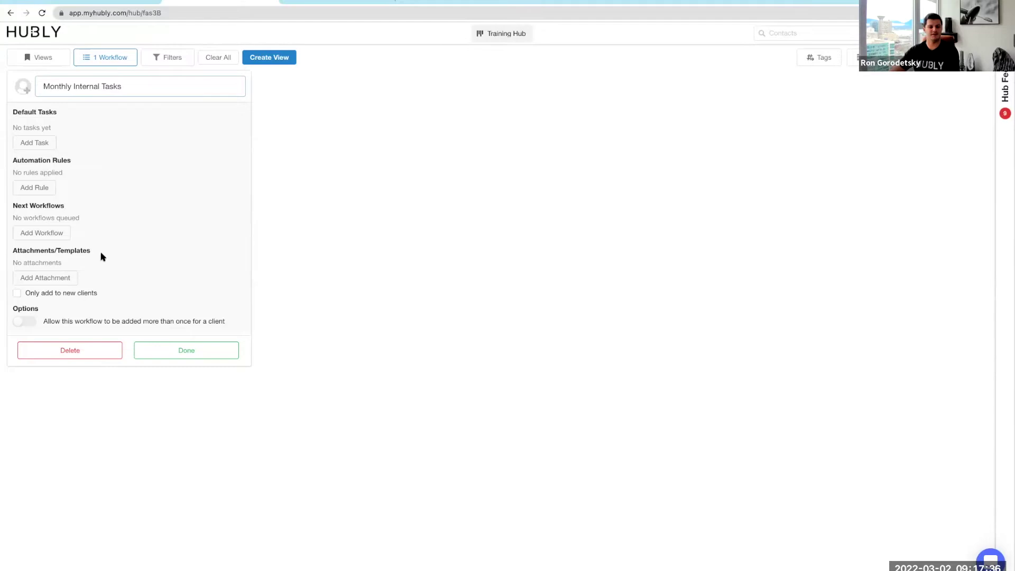
# Step: Delete the draft Monthly Internal Tasks workflow and reopen the Practice Management view
pyautogui.click(92, 348)
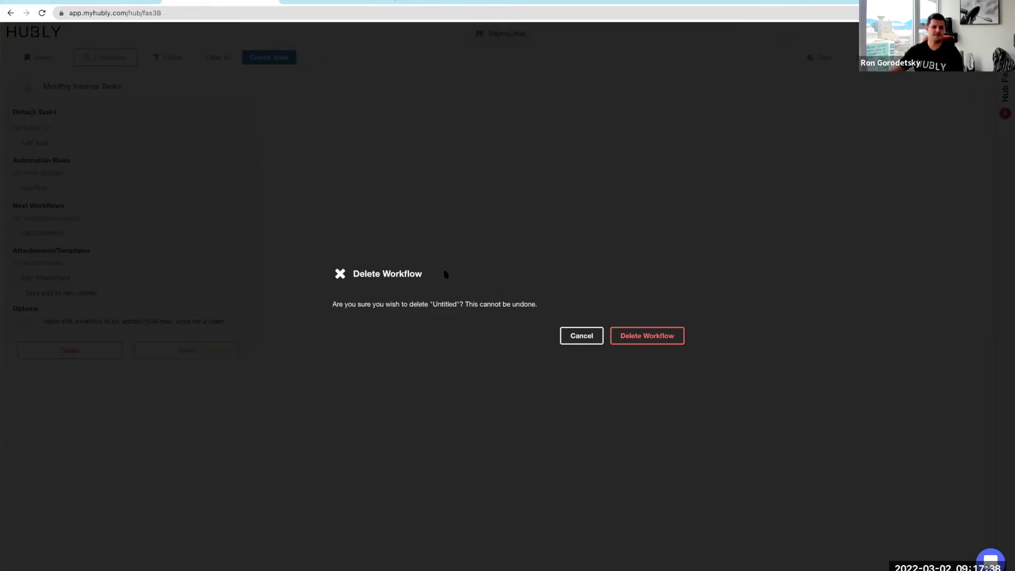
pyautogui.click(617, 335)
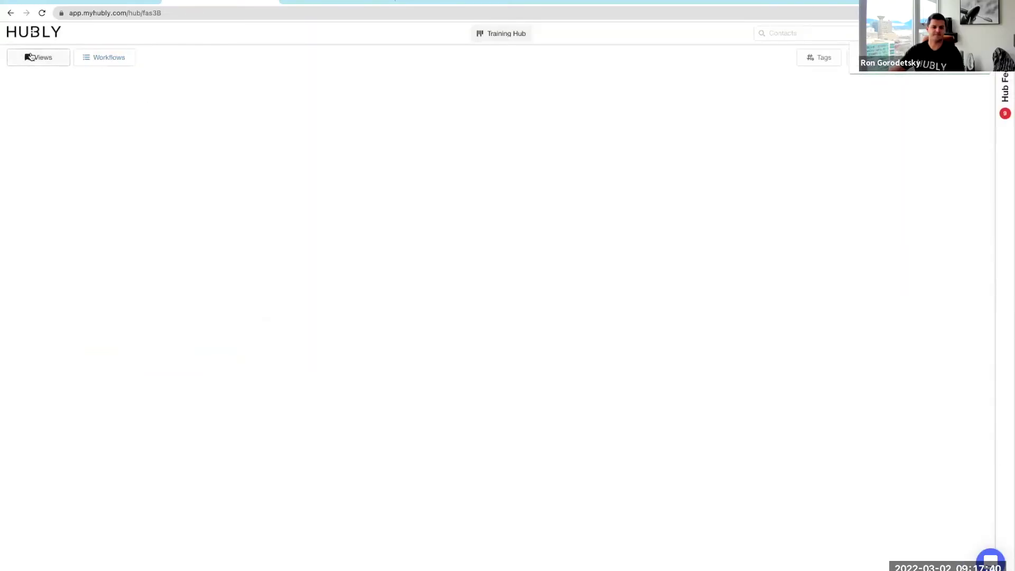
pyautogui.scroll(-3, 112, 370)
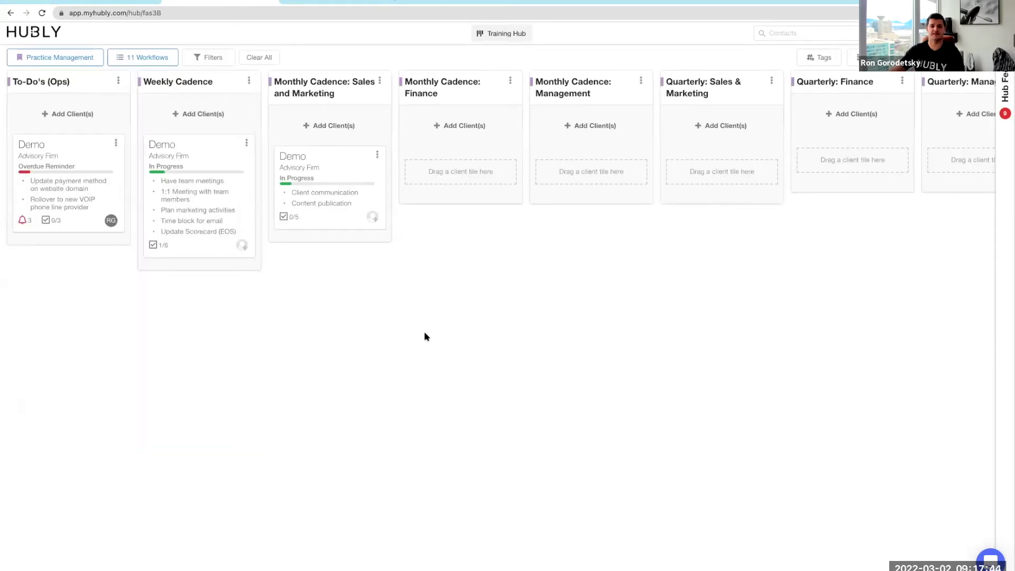
# Step: Open the Monthly Cadence: Sales and Marketing workflow and examine the description and link fields of its Social media planning task
pyautogui.hscroll(2, 424, 334)
pyautogui.hscroll(4, 424, 337)
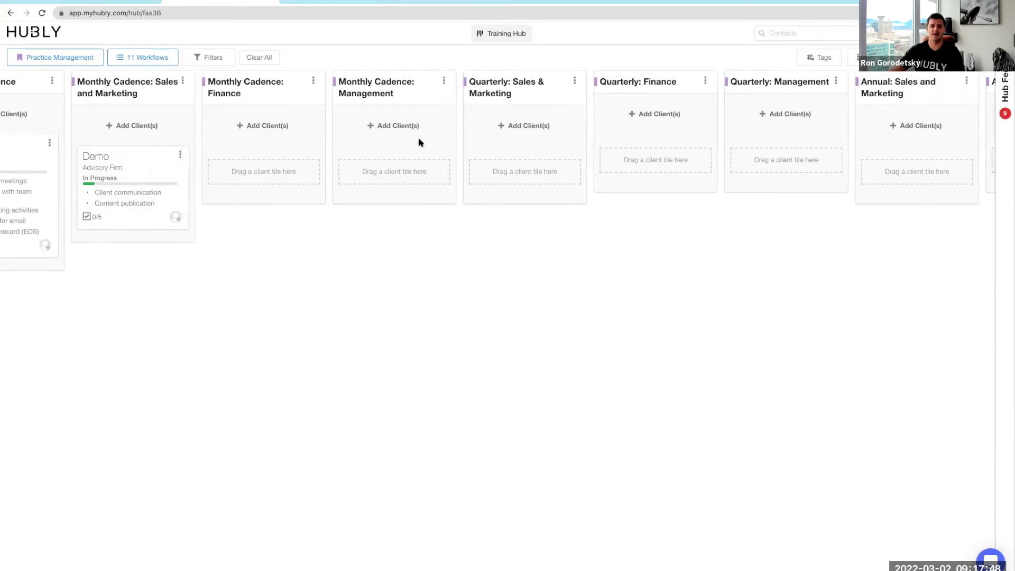
pyautogui.click(127, 90)
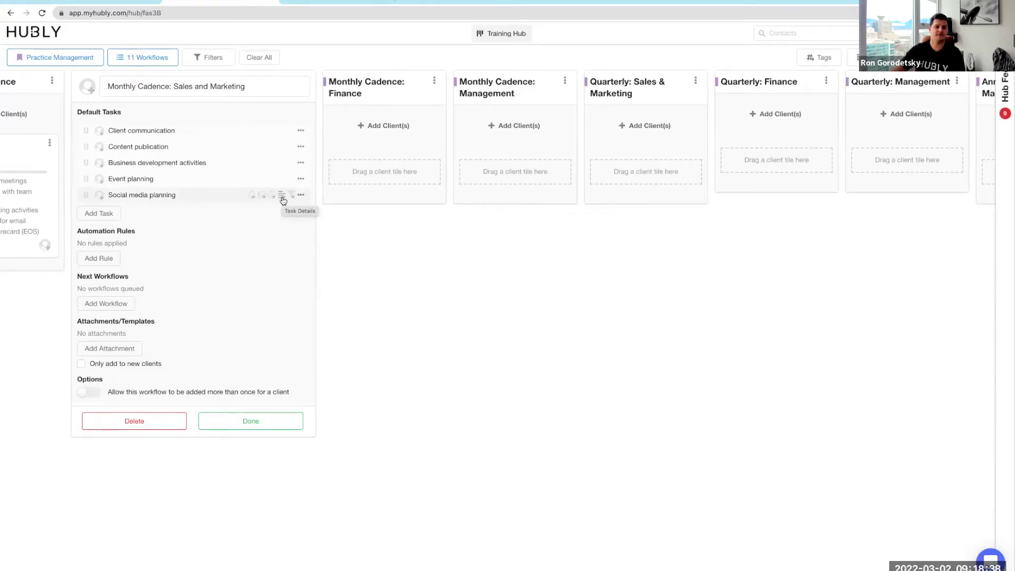
pyautogui.click(282, 197)
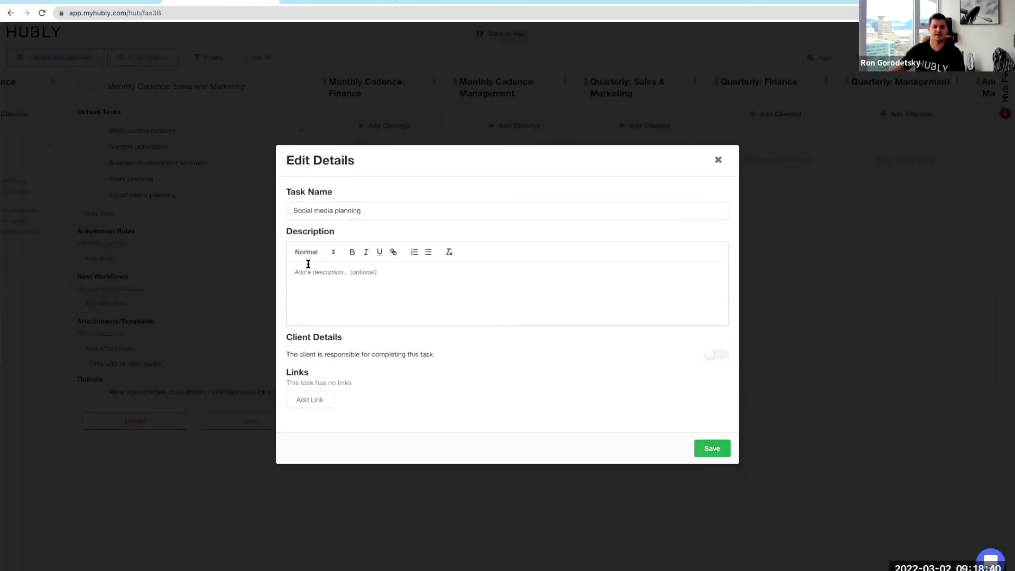
pyautogui.click(318, 277)
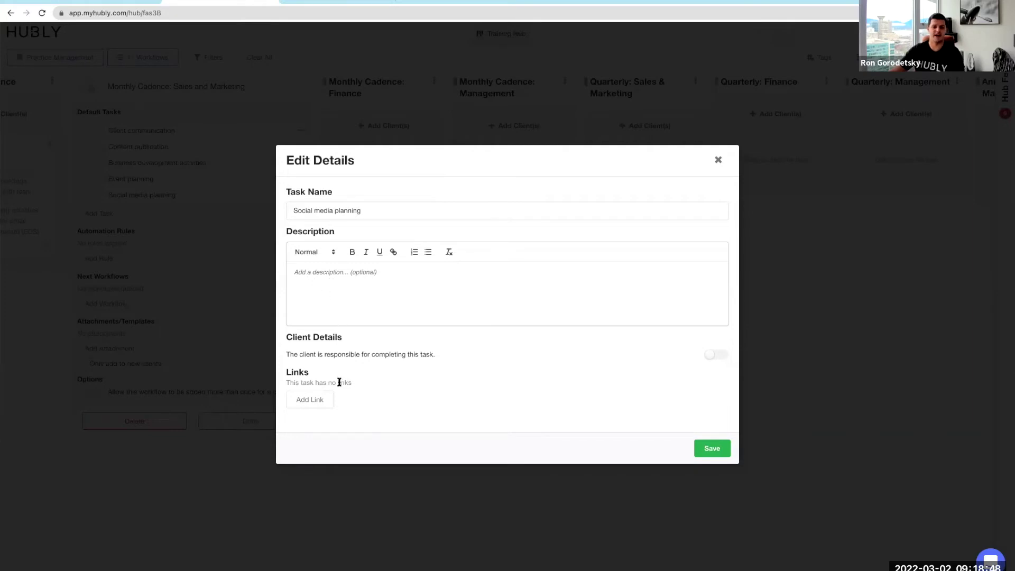
pyautogui.click(313, 399)
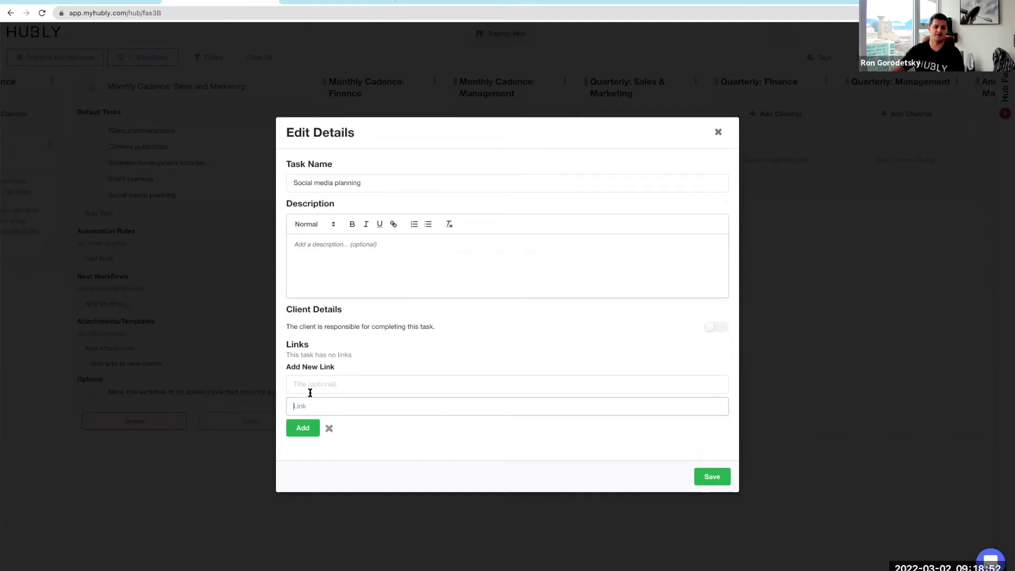
pyautogui.click(405, 437)
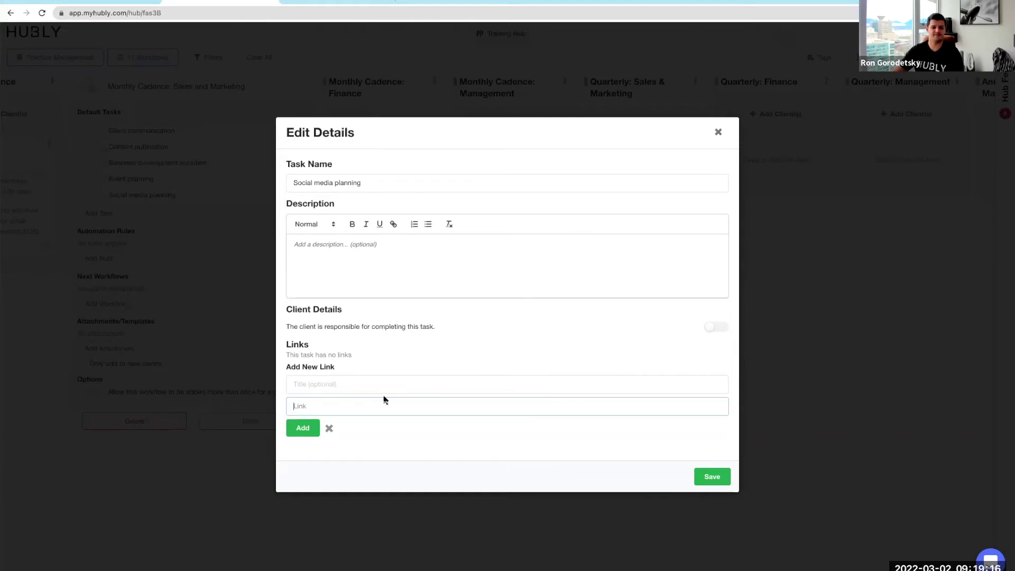
pyautogui.click(719, 133)
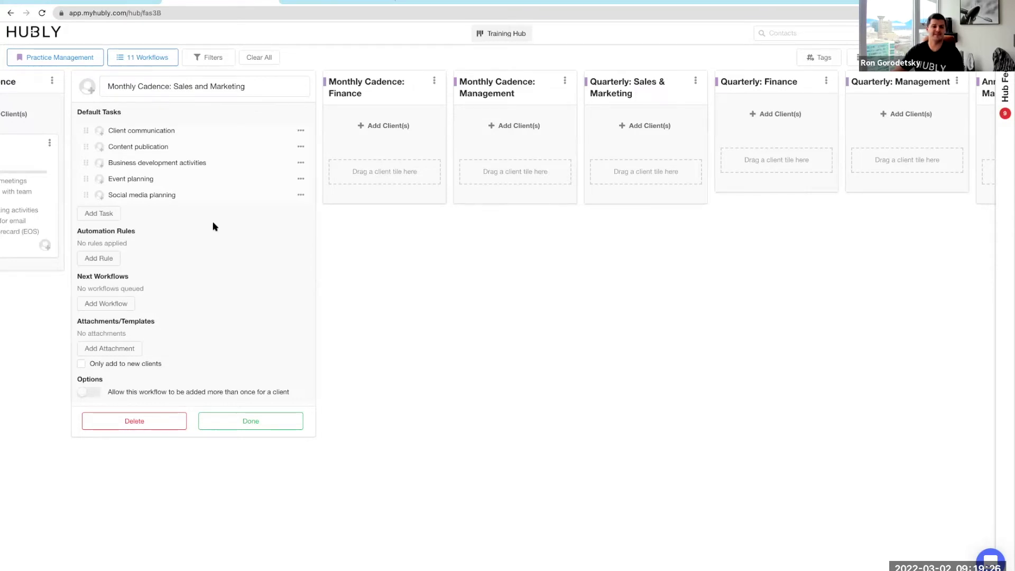
# Step: Examine the new-task entry and the name and detail fields of Client communication, cancelling each, and close the Sales and Marketing workflow settings
pyautogui.click(94, 213)
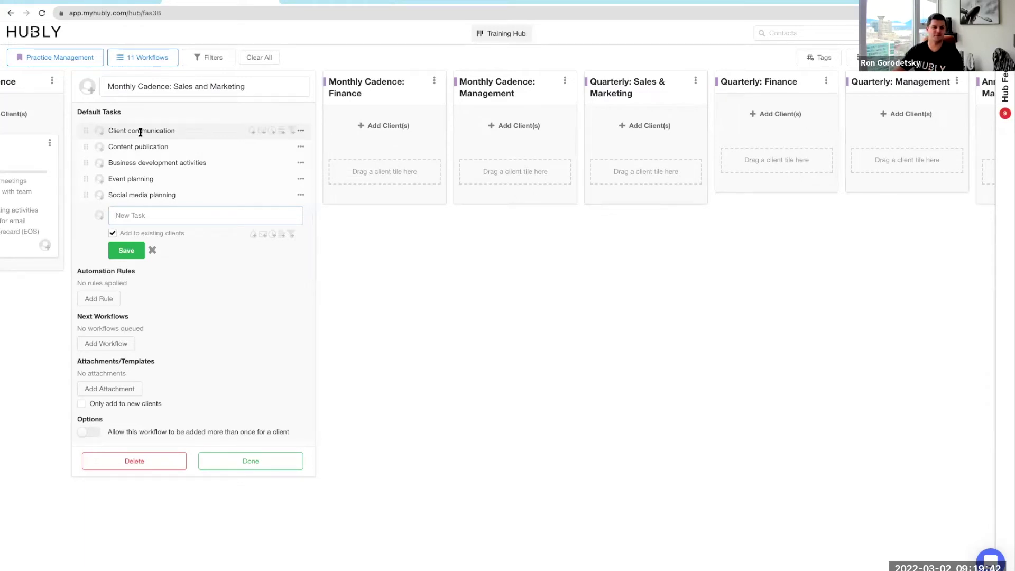
pyautogui.click(152, 253)
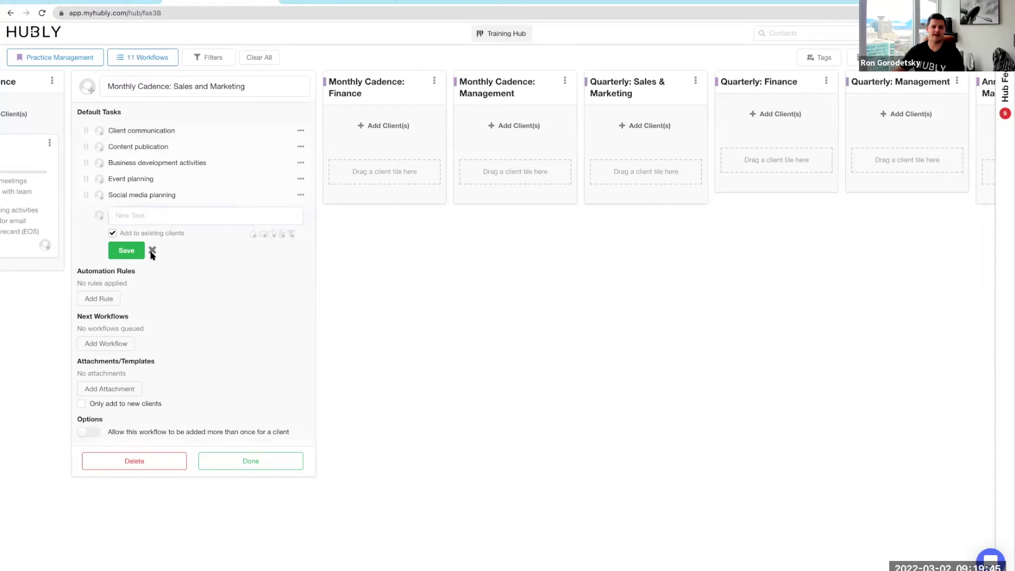
pyautogui.click(171, 131)
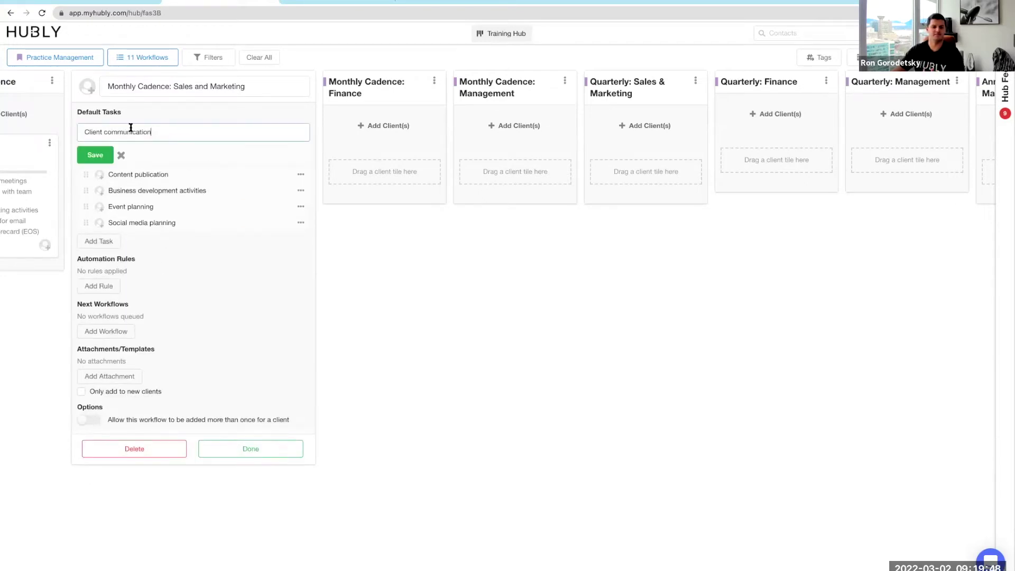
pyautogui.click(117, 154)
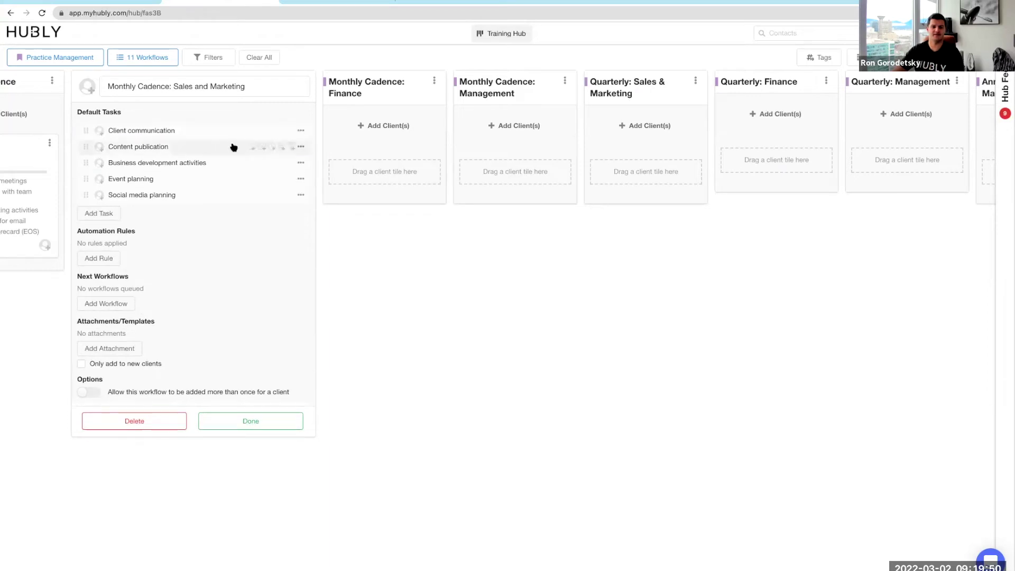
pyautogui.click(280, 132)
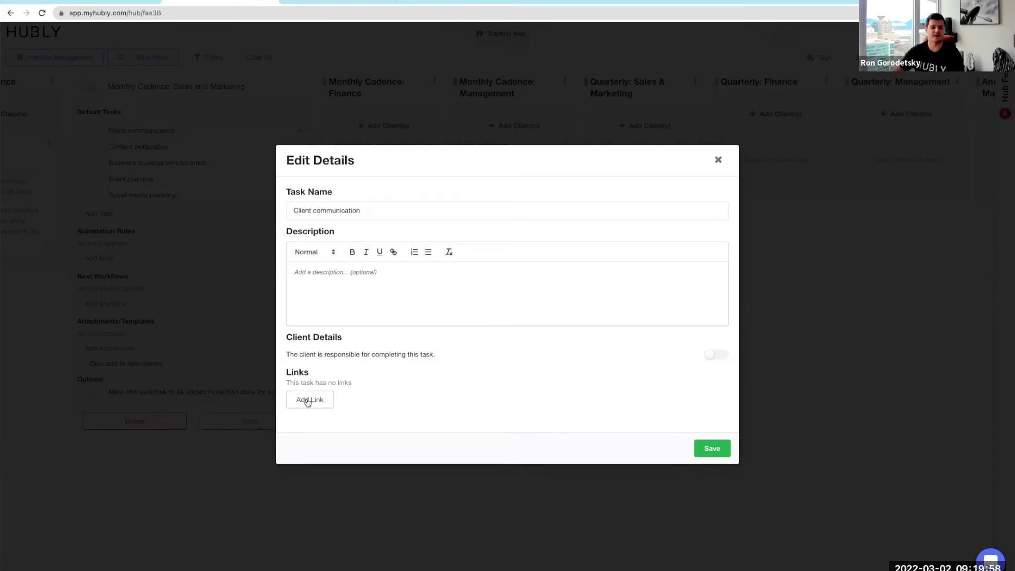
pyautogui.click(718, 160)
pyautogui.click(215, 422)
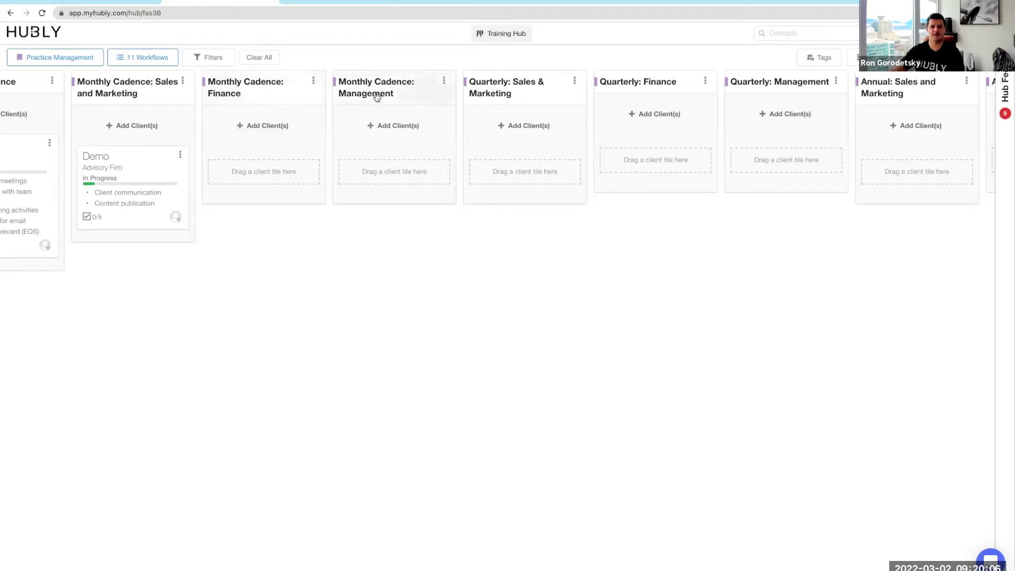
# Step: Review the Monthly Cadence: Finance default tasks, reading the Payroll and Review statements descriptions, and close the workflow settings
pyautogui.click(286, 94)
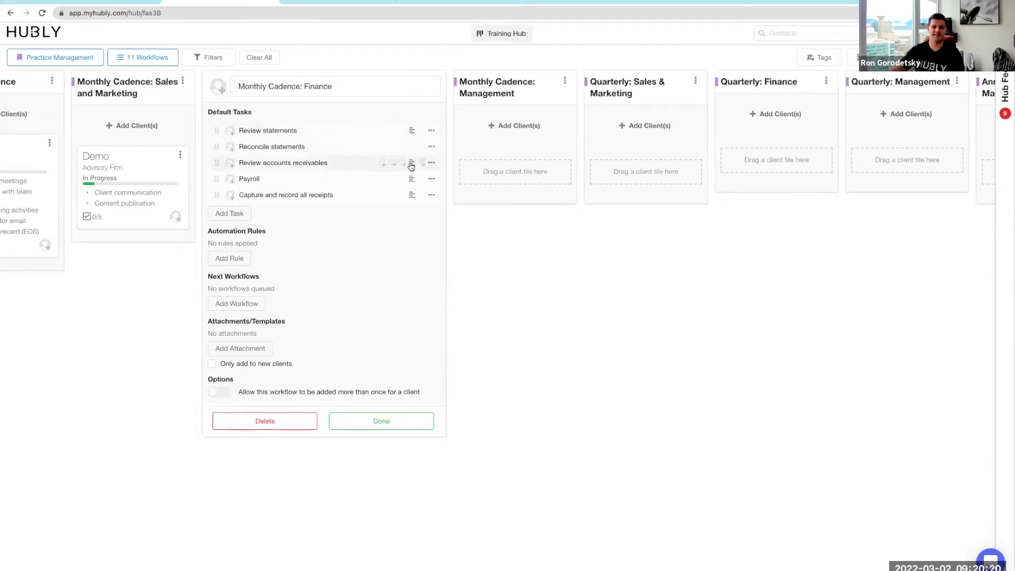
pyautogui.click(411, 180)
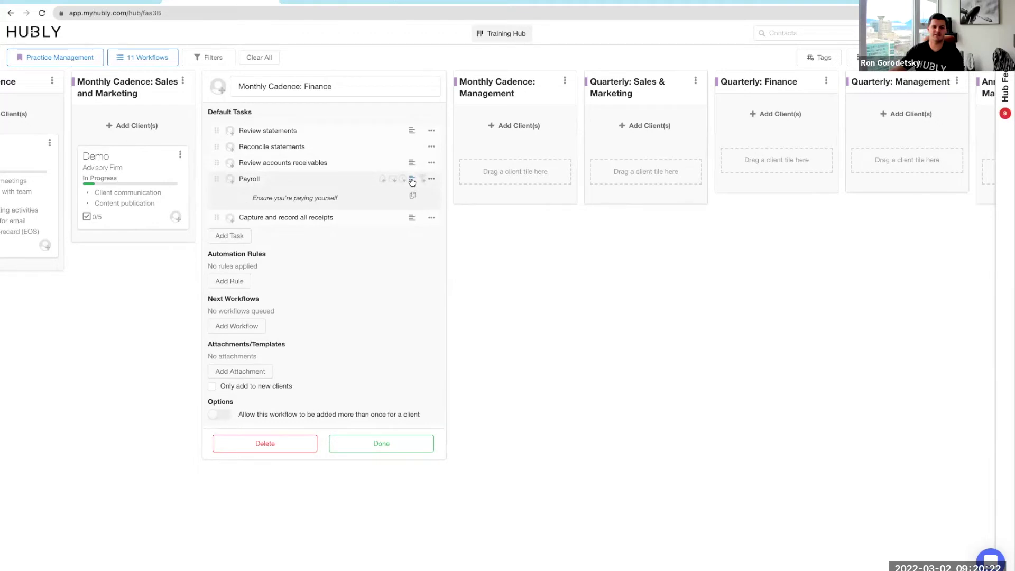
pyautogui.click(412, 180)
pyautogui.click(412, 131)
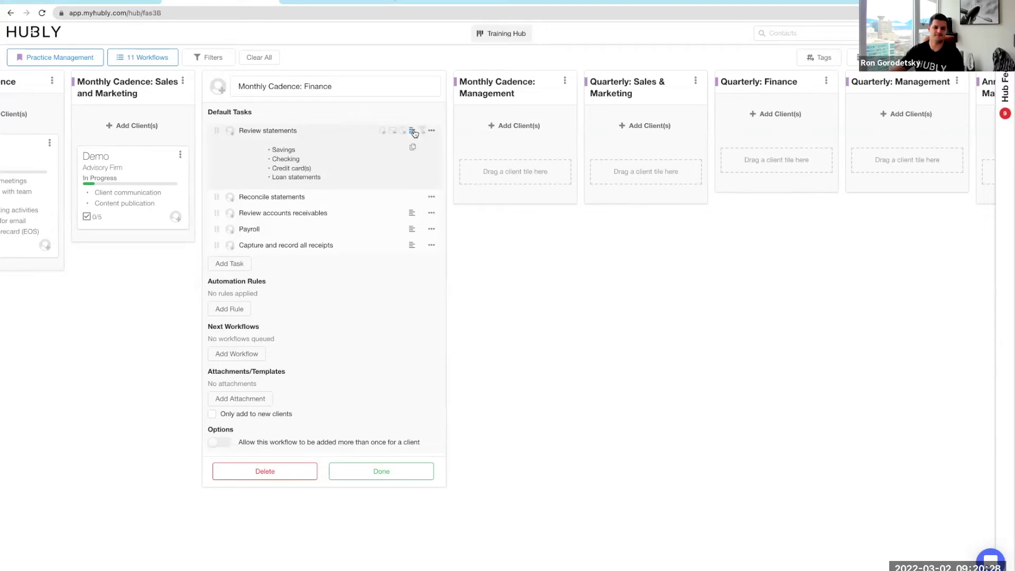
pyautogui.click(413, 132)
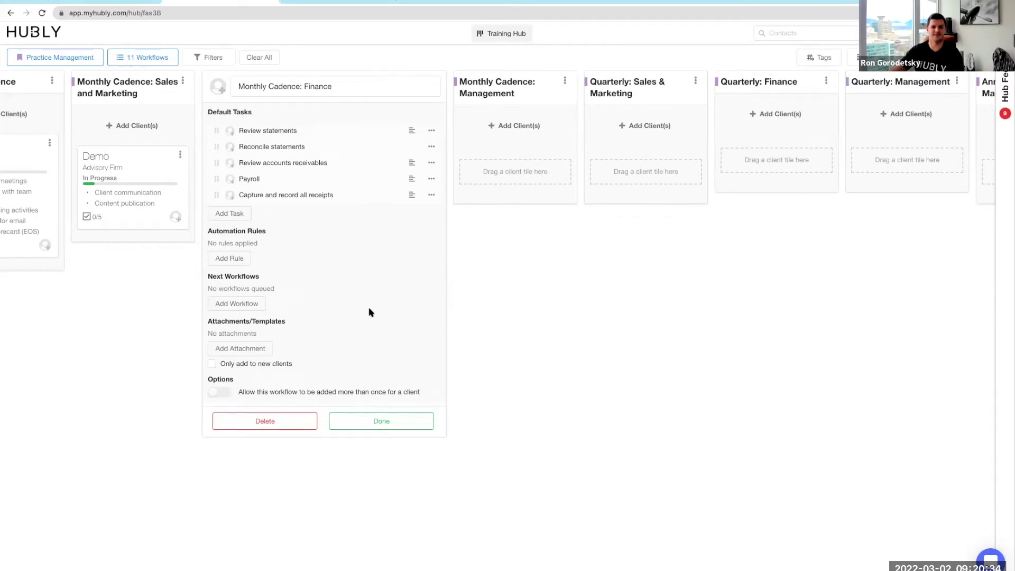
pyautogui.click(358, 421)
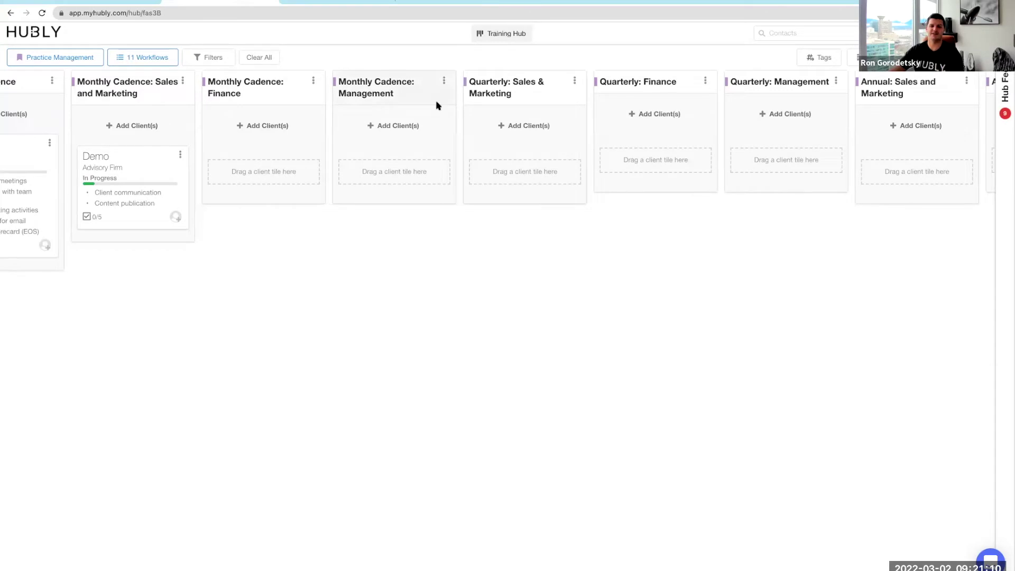
# Step: Complete Client communication and Content publication in Demo Advisory Firm's Monthly Cadence: Sales and Marketing workflow and close the card
pyautogui.hscroll(4, 436, 106)
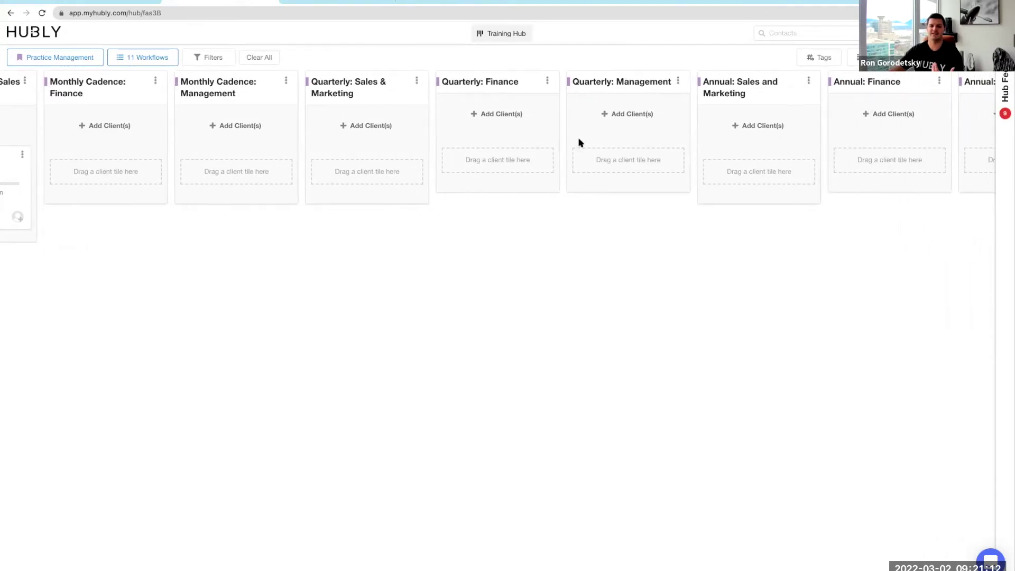
pyautogui.hscroll(-7, 579, 141)
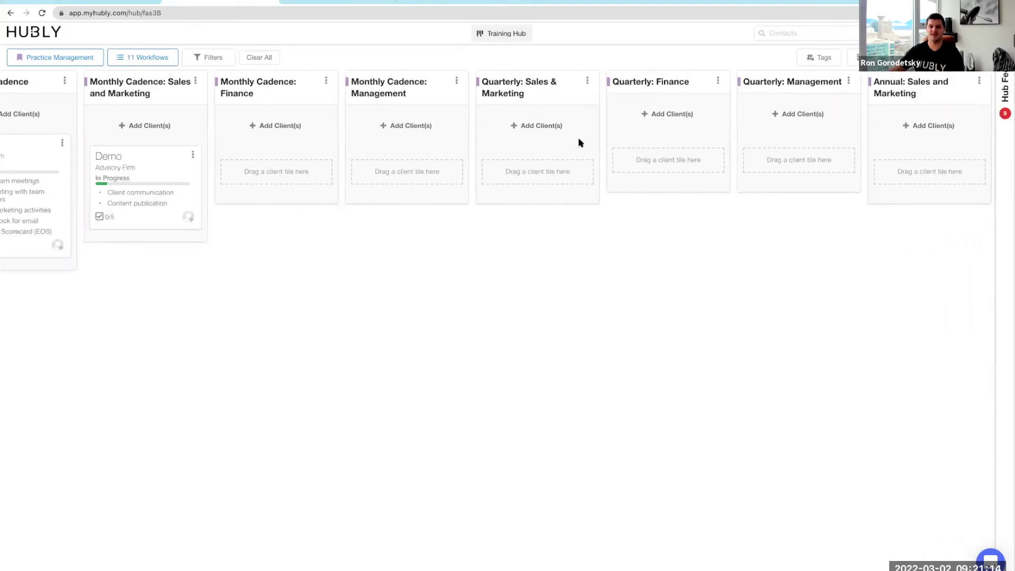
pyautogui.hscroll(-1, 378, 228)
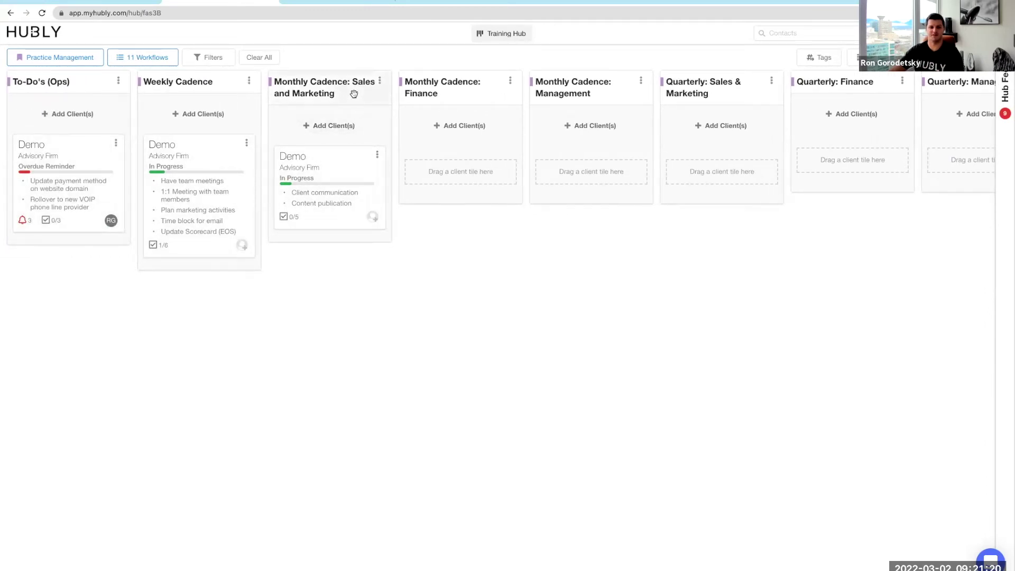
pyautogui.click(347, 173)
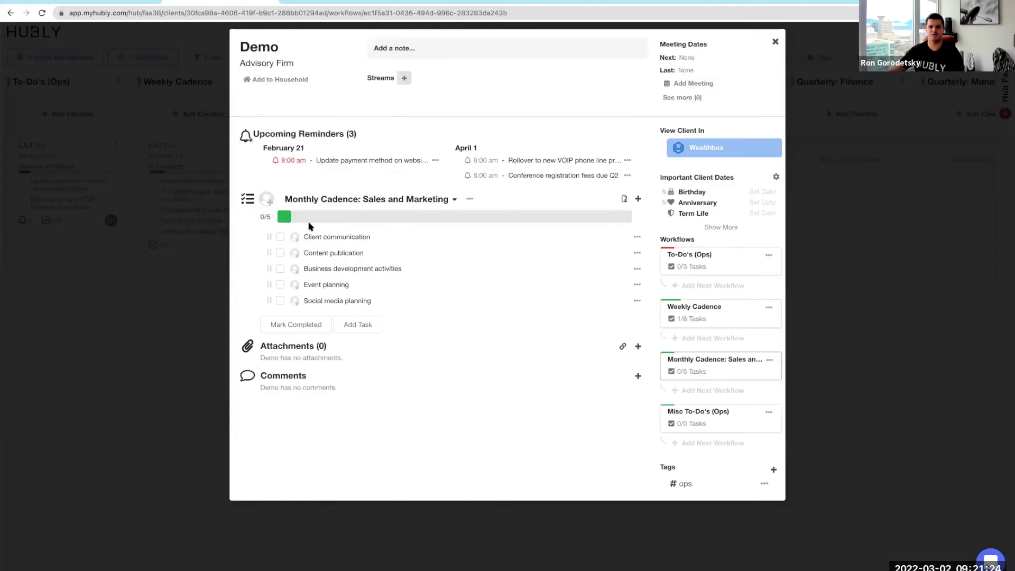
pyautogui.click(280, 238)
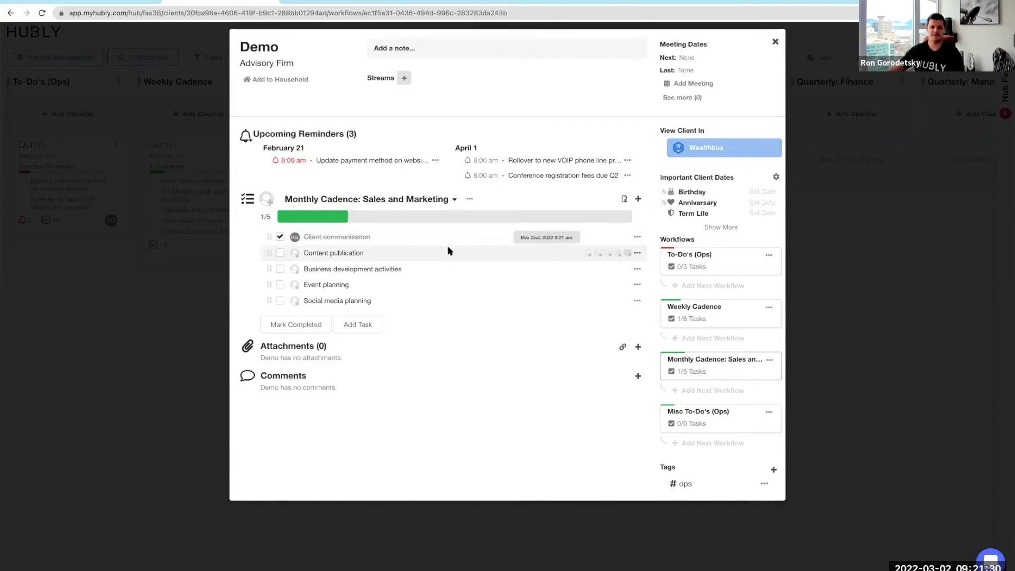
pyautogui.click(281, 254)
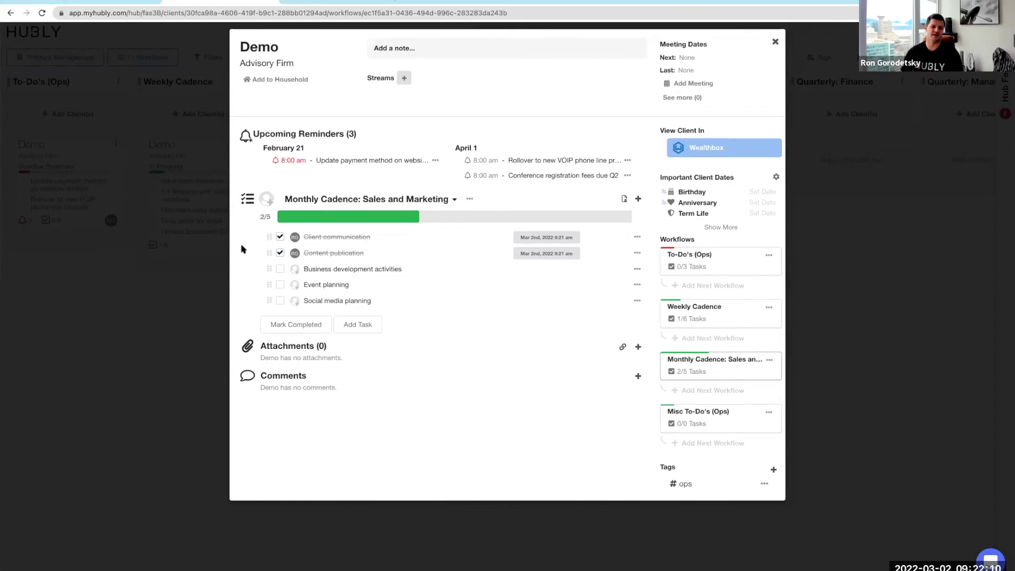
pyautogui.click(192, 290)
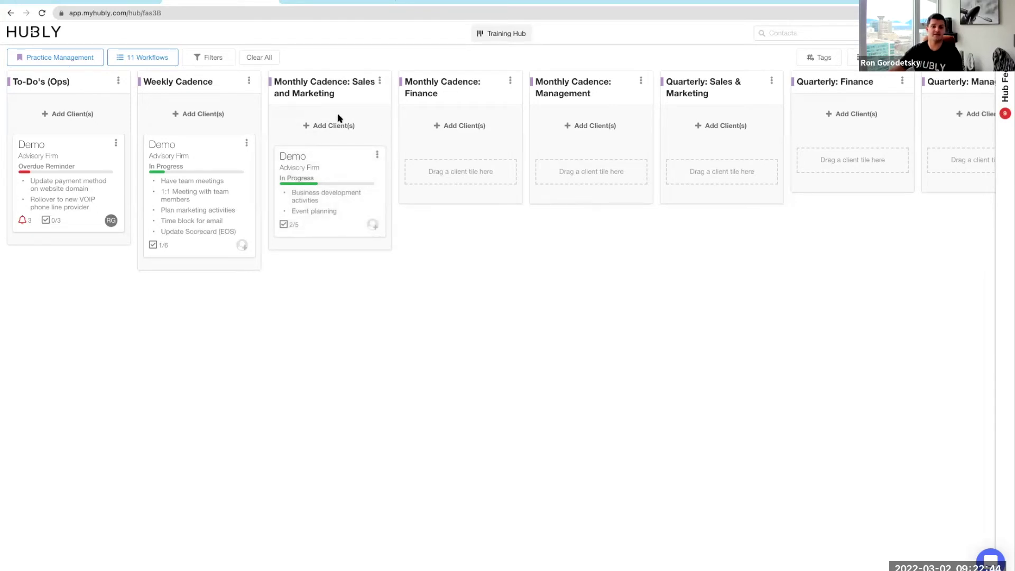
# Step: Start adding an "ops" tag to the Demo Advisory Firm card, cancel the entry and close the card
pyautogui.click(349, 162)
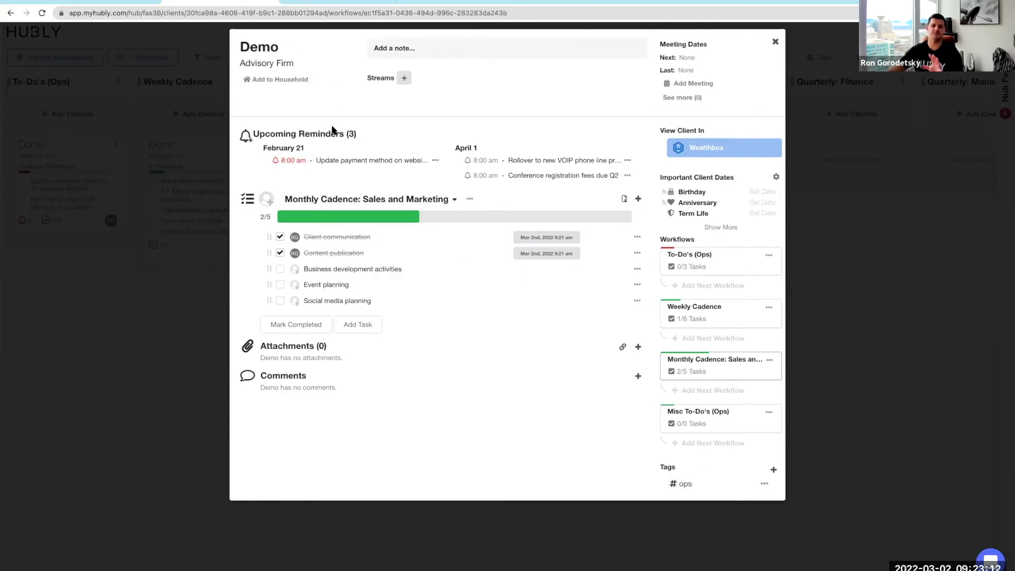
pyautogui.click(775, 470)
pyautogui.write('ops')
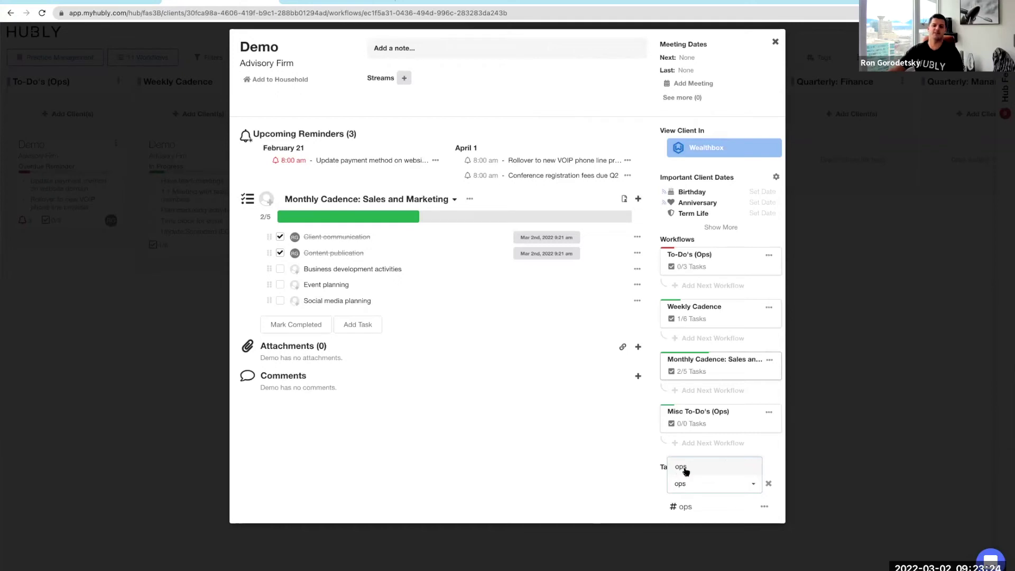
pyautogui.click(624, 495)
pyautogui.click(768, 484)
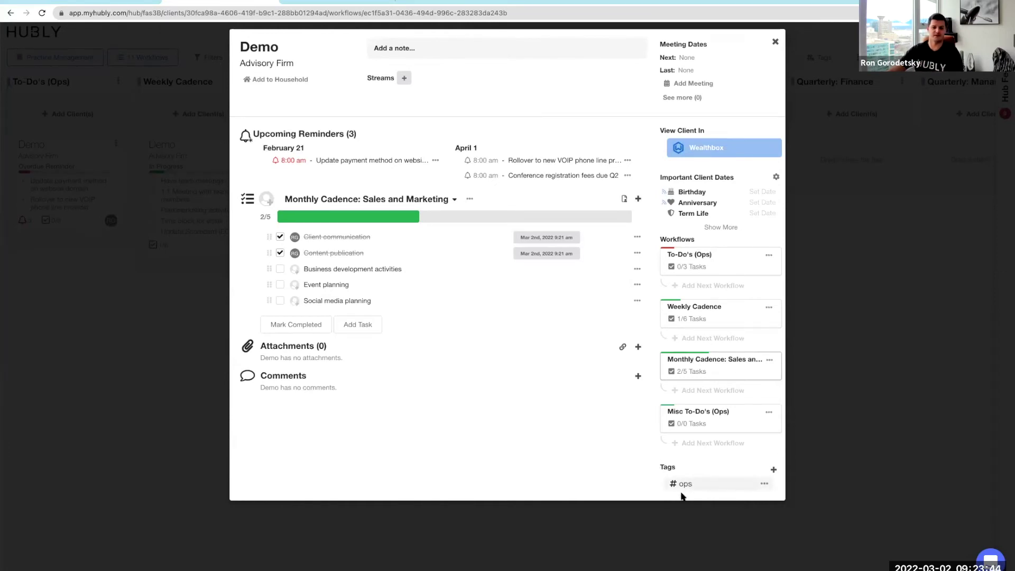
pyautogui.click(670, 512)
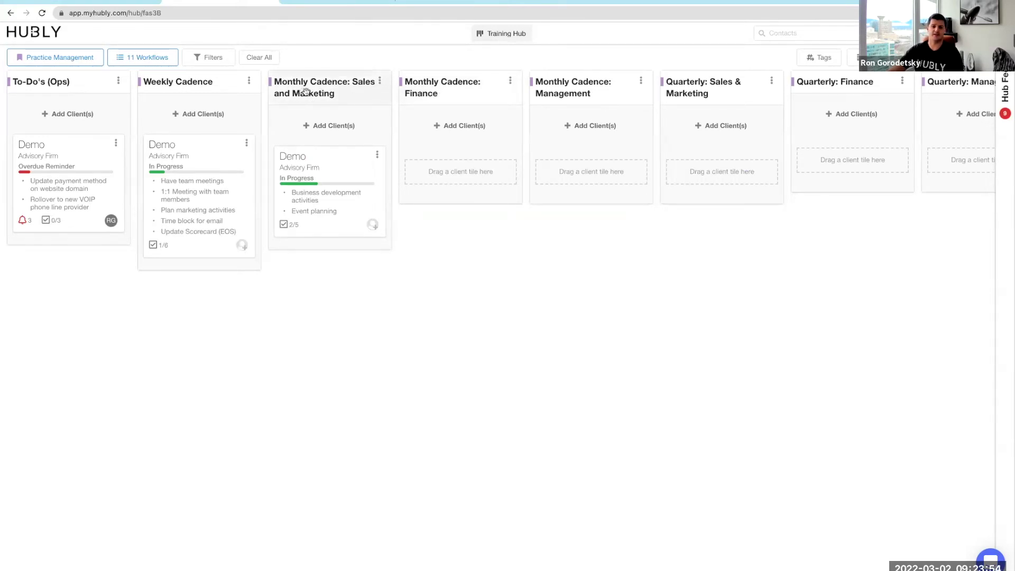
# Step: Configure a new Repeating Rule on the Monthly Cadence: Sales and Marketing workflow that adds clients with the "ops" tag
pyautogui.click(349, 86)
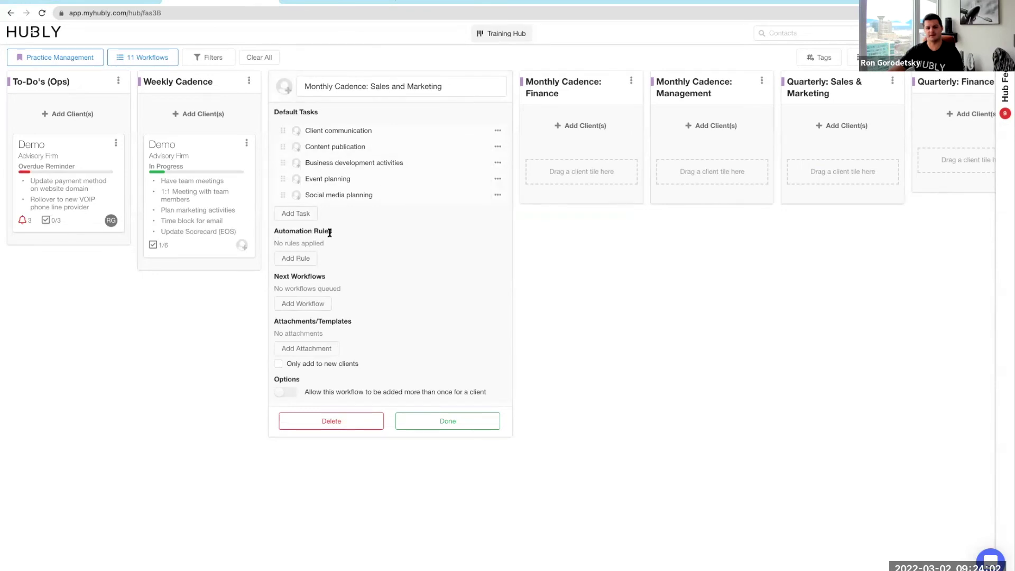
pyautogui.click(291, 256)
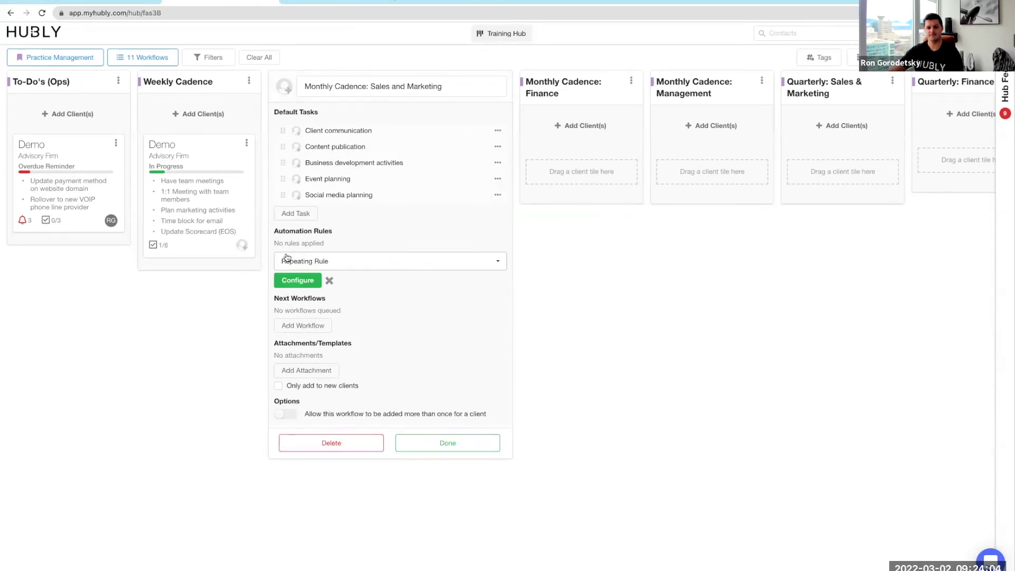
pyautogui.click(345, 263)
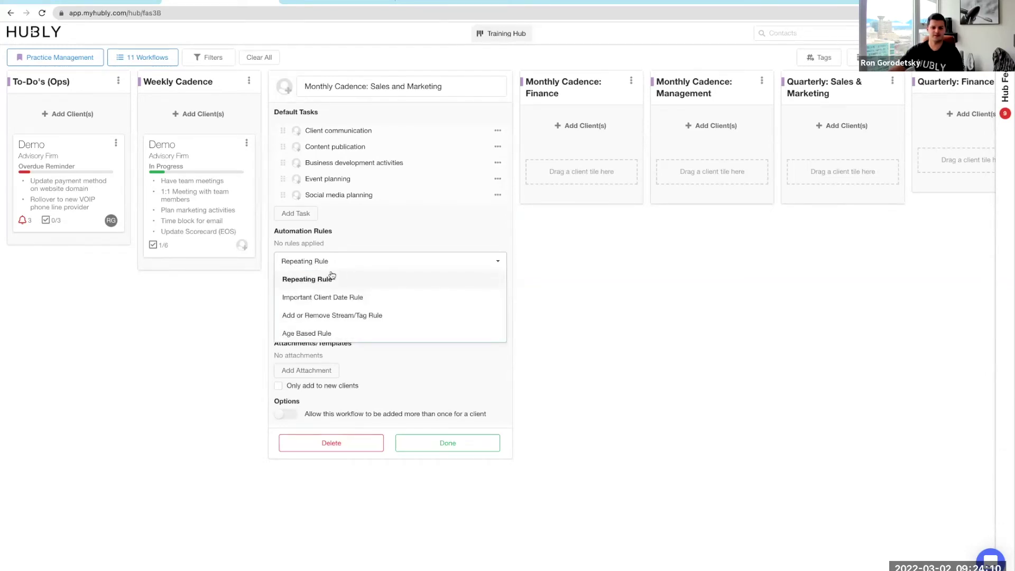
pyautogui.click(352, 283)
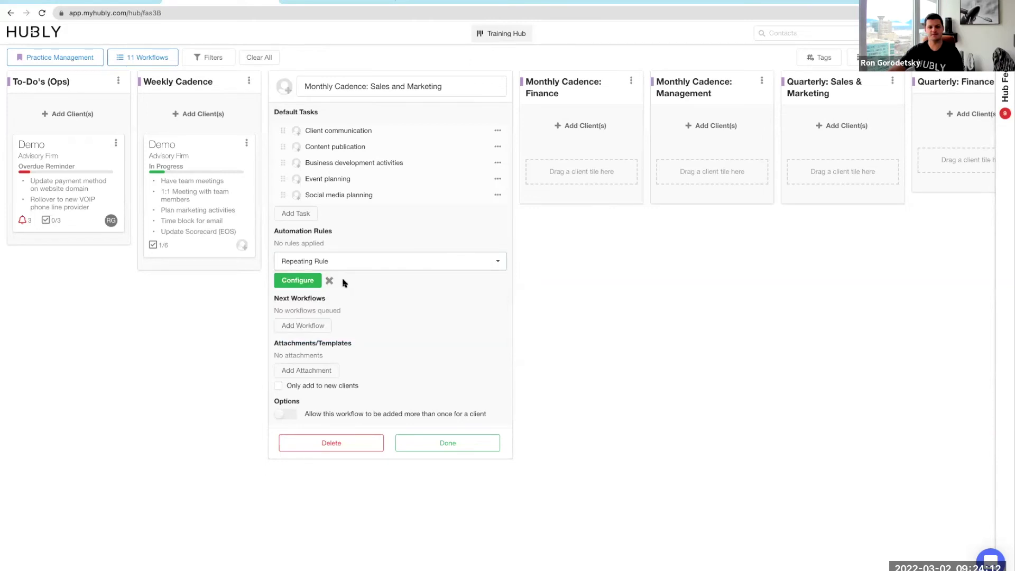
pyautogui.click(297, 281)
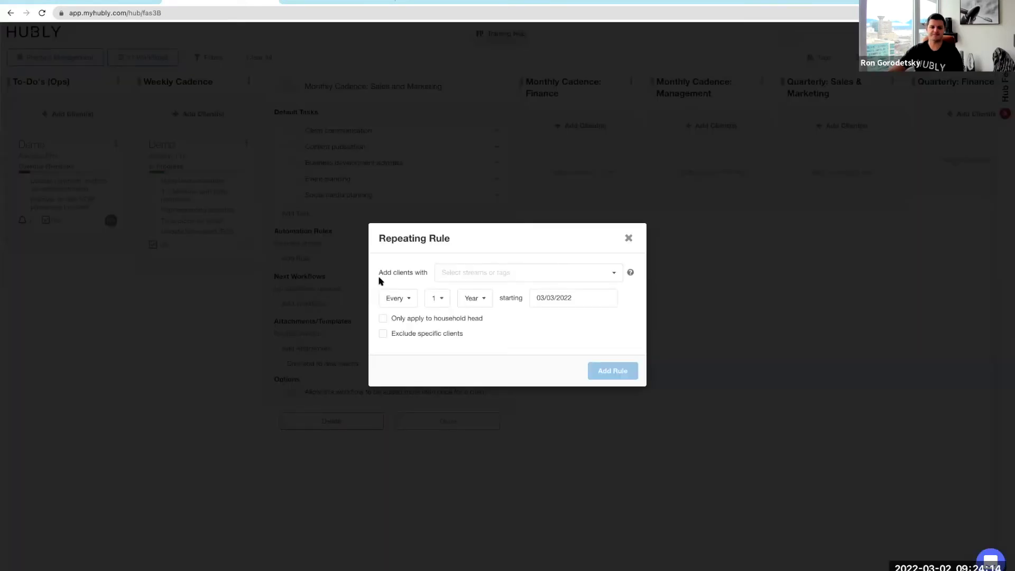
pyautogui.click(465, 267)
pyautogui.write('ops')
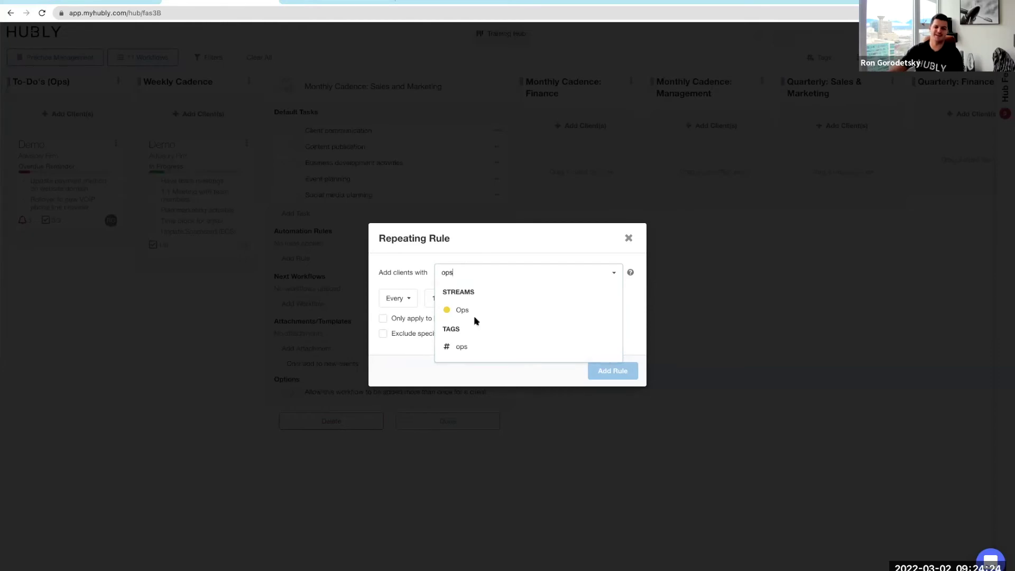
pyautogui.click(484, 348)
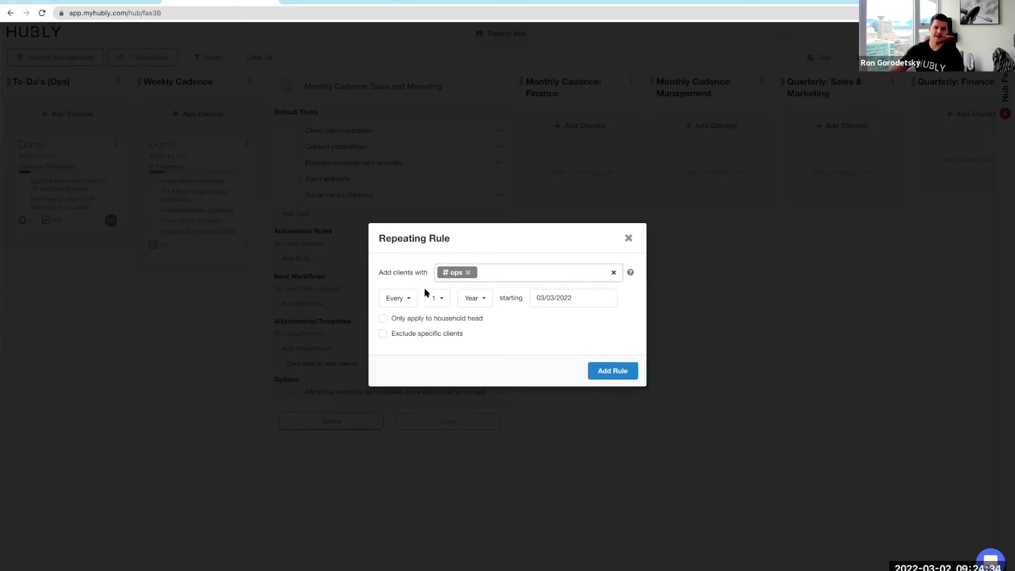
# Step: Set the rule to repeat every 1 month starting 04/01/2022, add it and finish the Sales and Marketing workflow settings
pyautogui.click(471, 300)
pyautogui.click(475, 317)
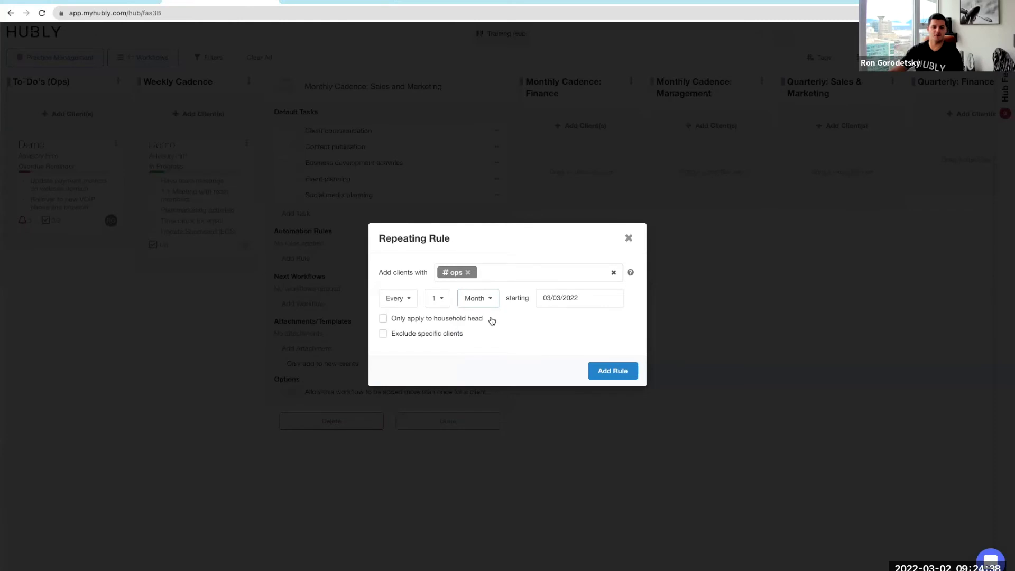
pyautogui.click(573, 300)
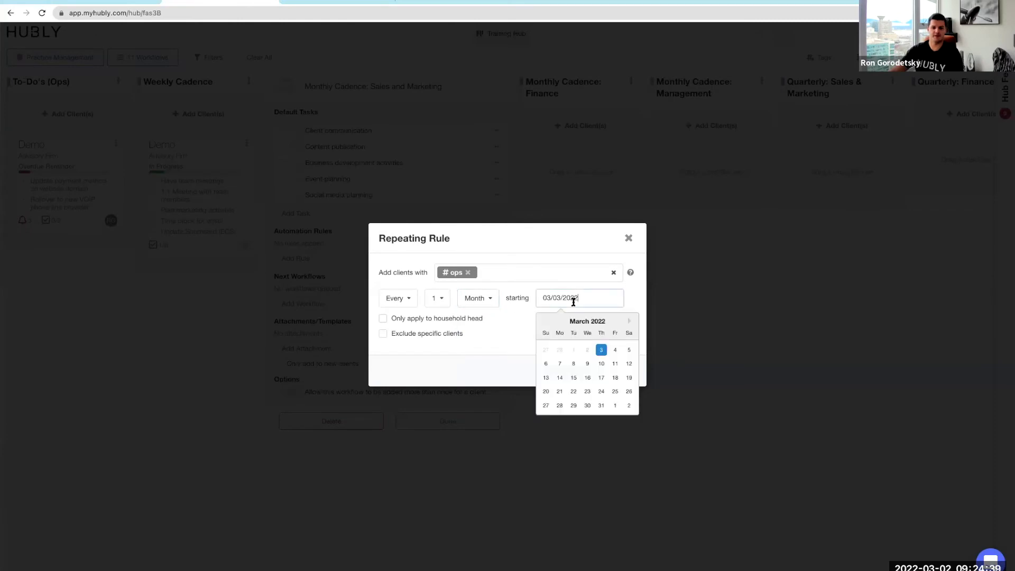
pyautogui.click(615, 406)
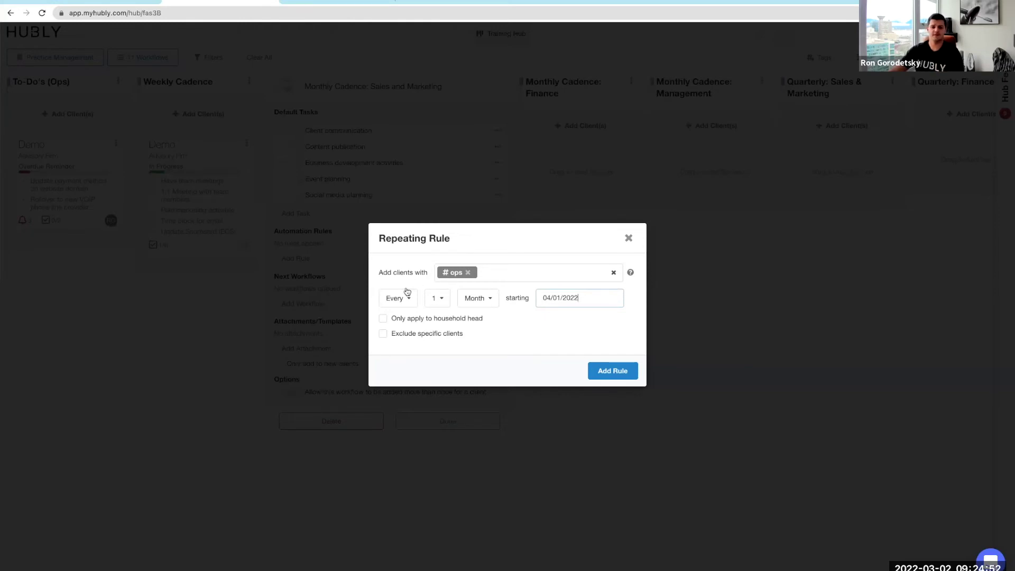
pyautogui.click(618, 372)
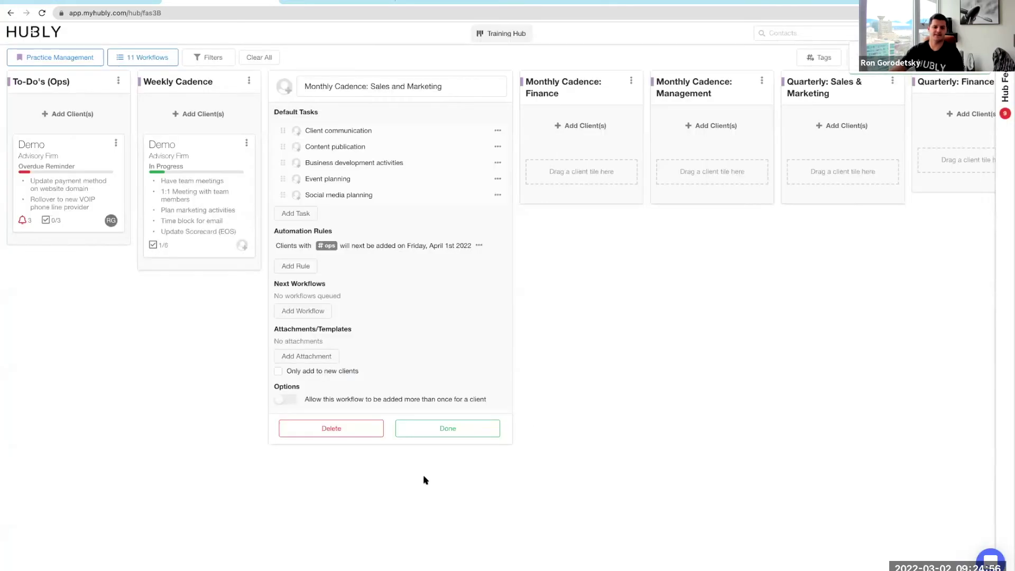
pyautogui.click(421, 428)
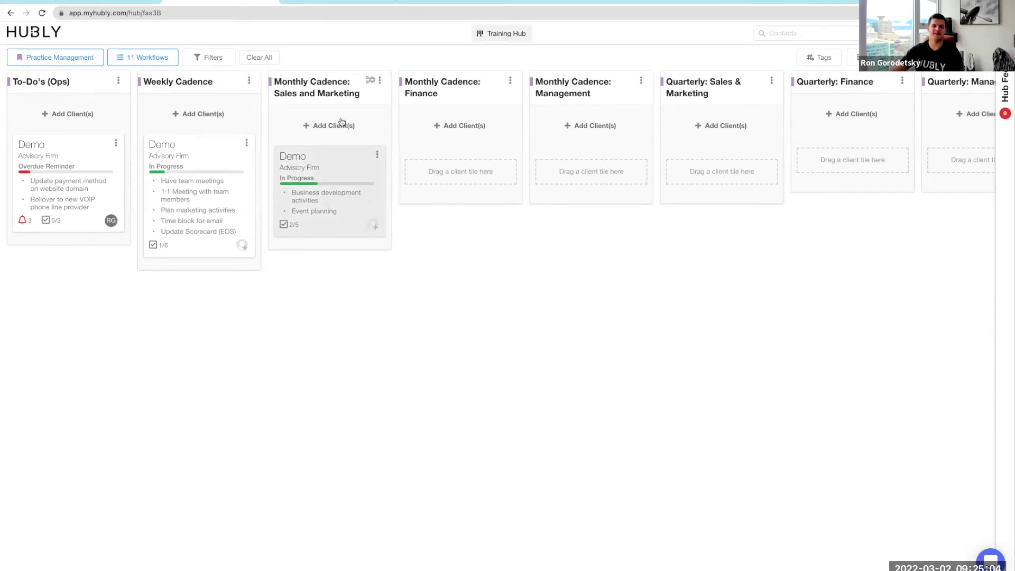
# Step: Examine the Sales and Marketing tasks on the Demo Advisory Firm card and the comment entry for Social media planning, cancelling the comment
pyautogui.click(333, 170)
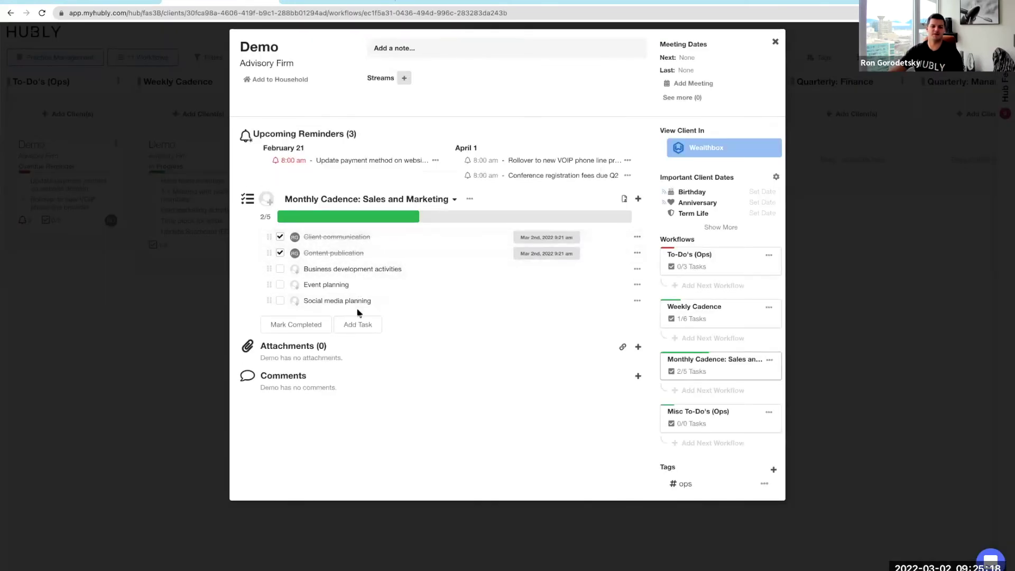
pyautogui.click(177, 341)
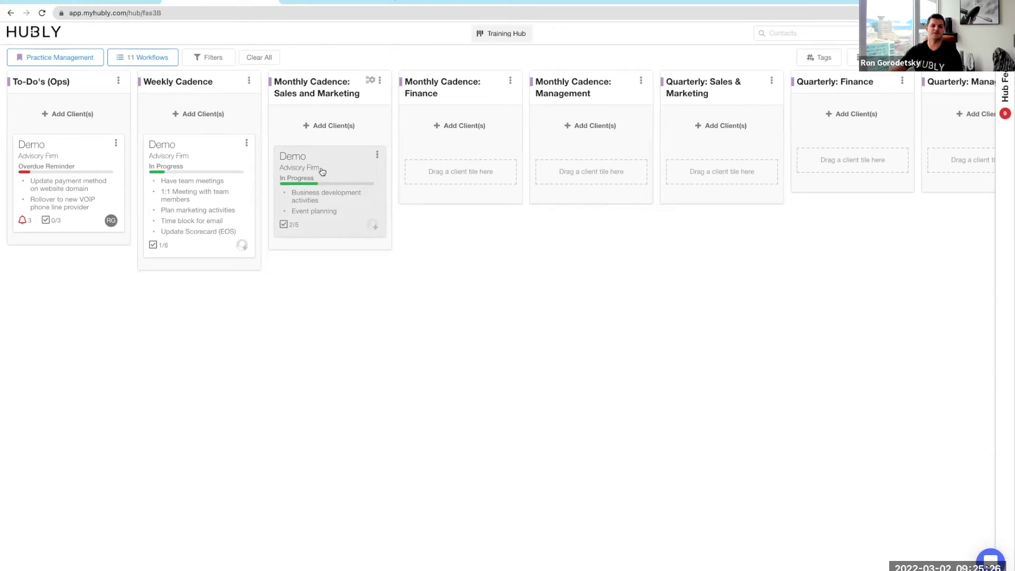
pyautogui.click(349, 169)
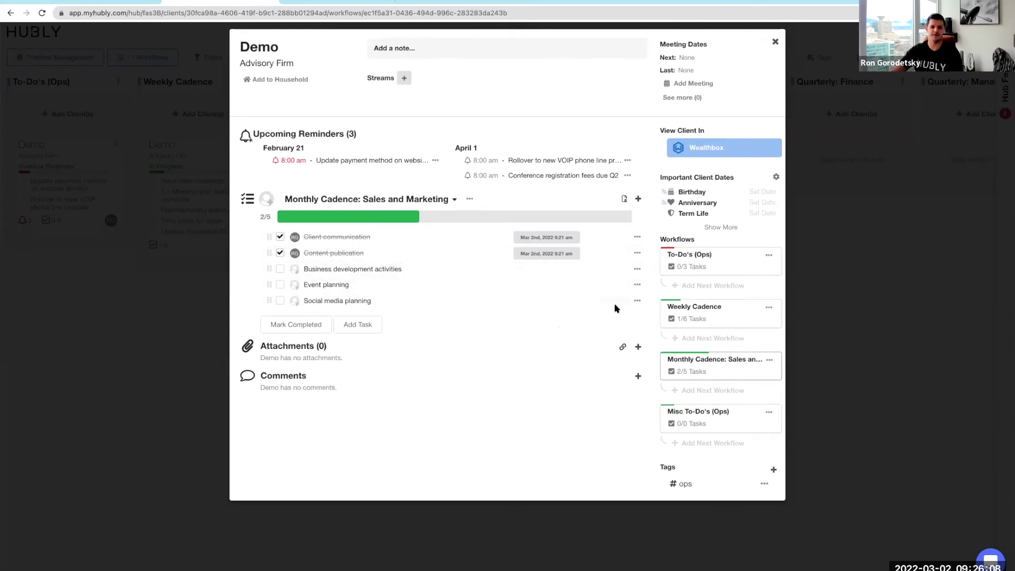
pyautogui.moveTo(624, 303)
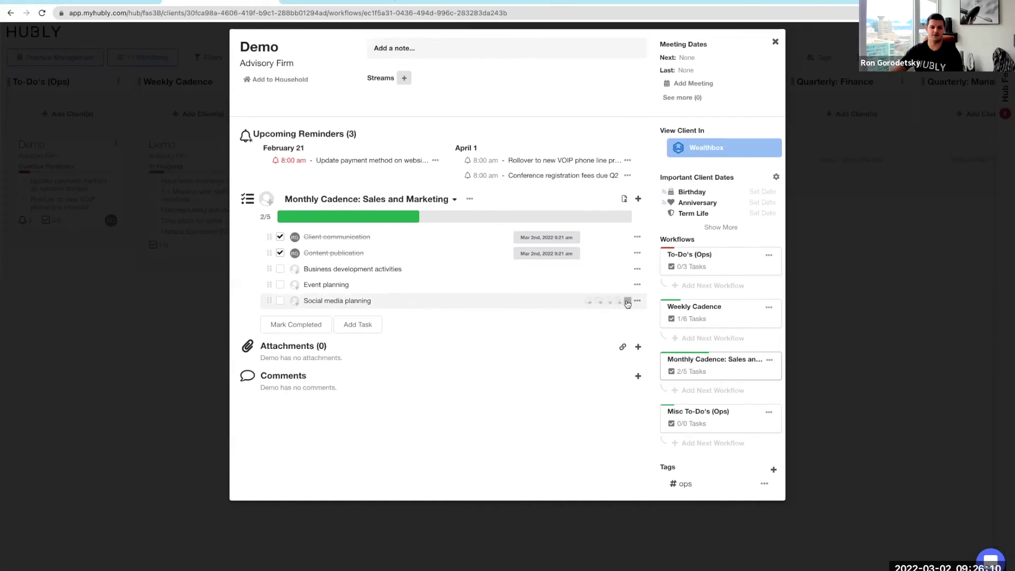
pyautogui.click(627, 303)
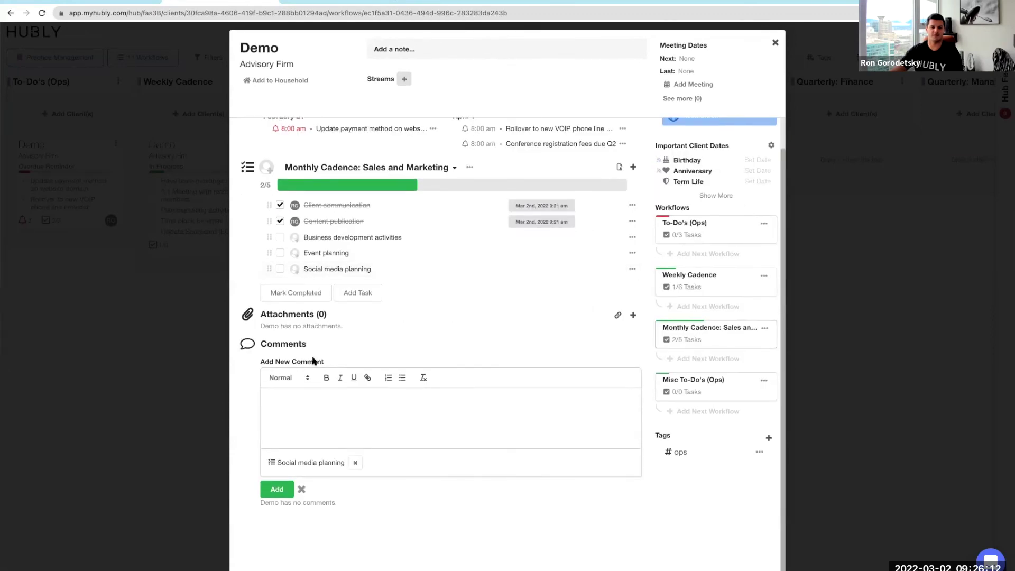
pyautogui.click(316, 406)
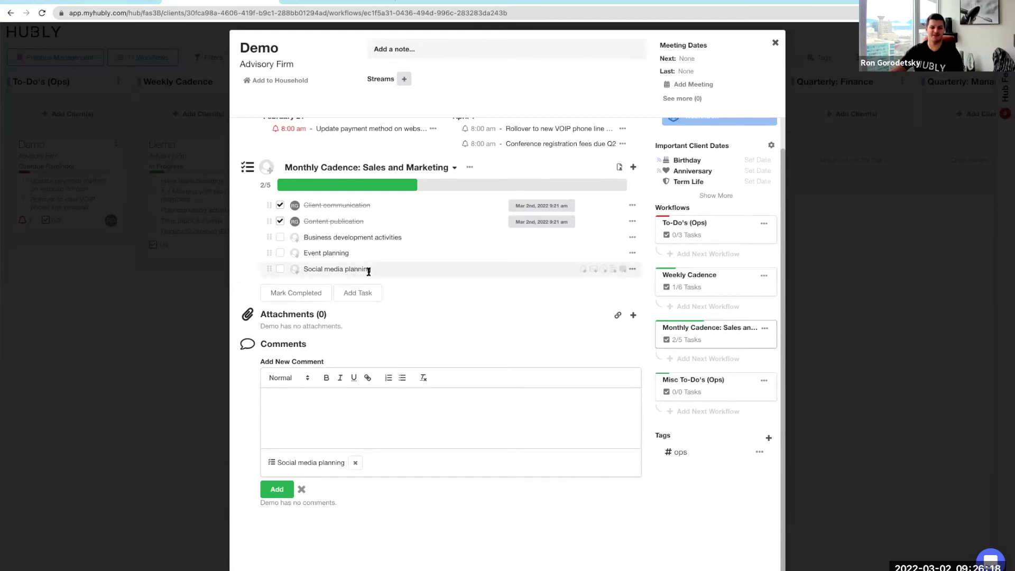
pyautogui.click(301, 490)
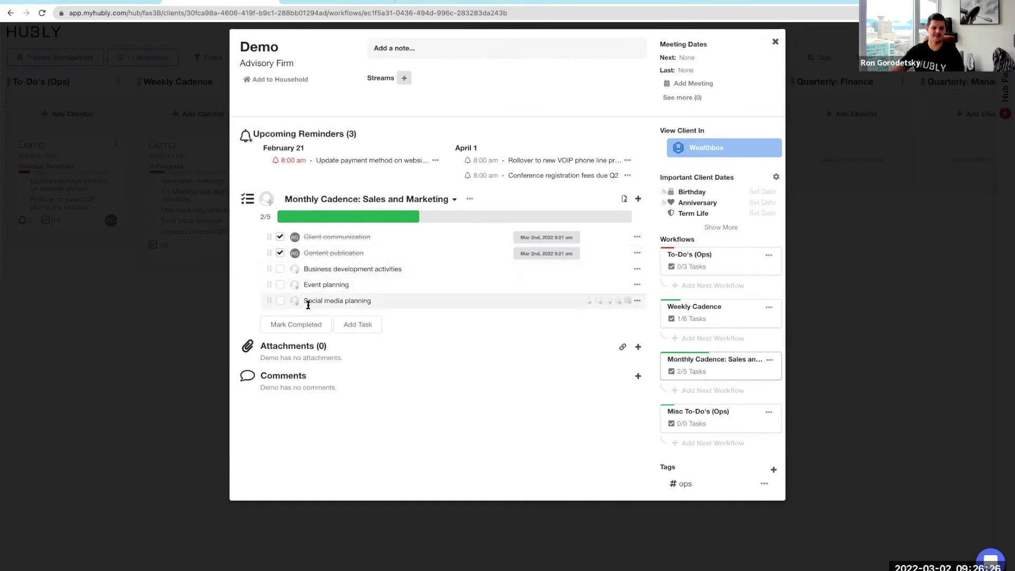
# Step: Mark Demo Advisory Firm's Monthly Cadence: Sales and Marketing workflow as completed, check it in the workflow history and close the card
pyautogui.click(279, 324)
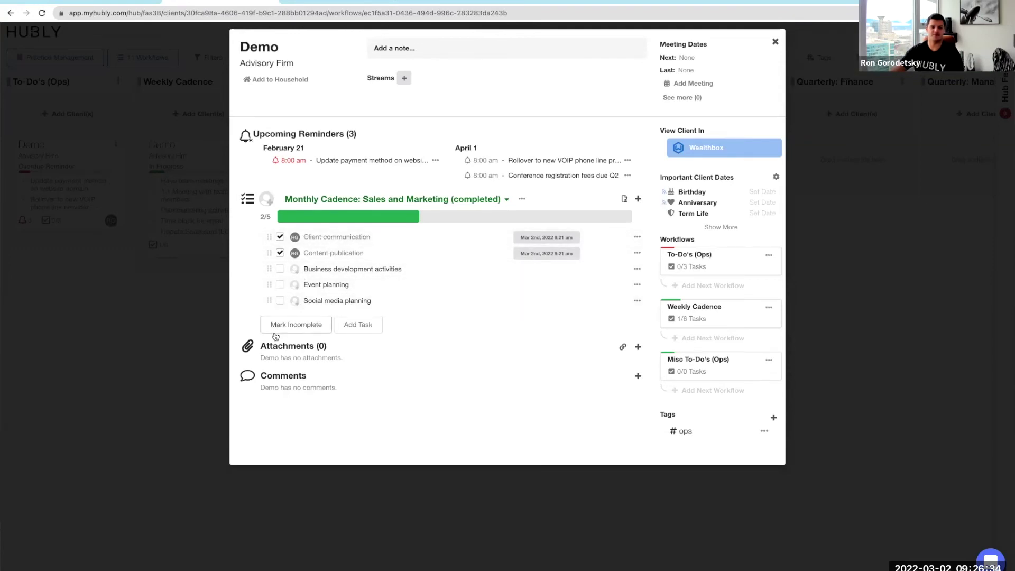
pyautogui.click(336, 206)
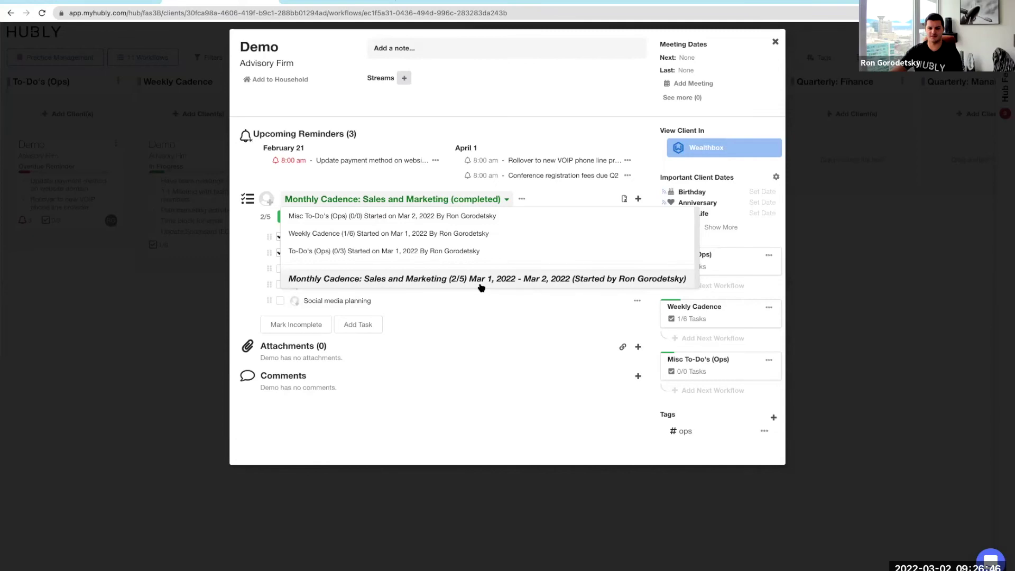
pyautogui.click(201, 340)
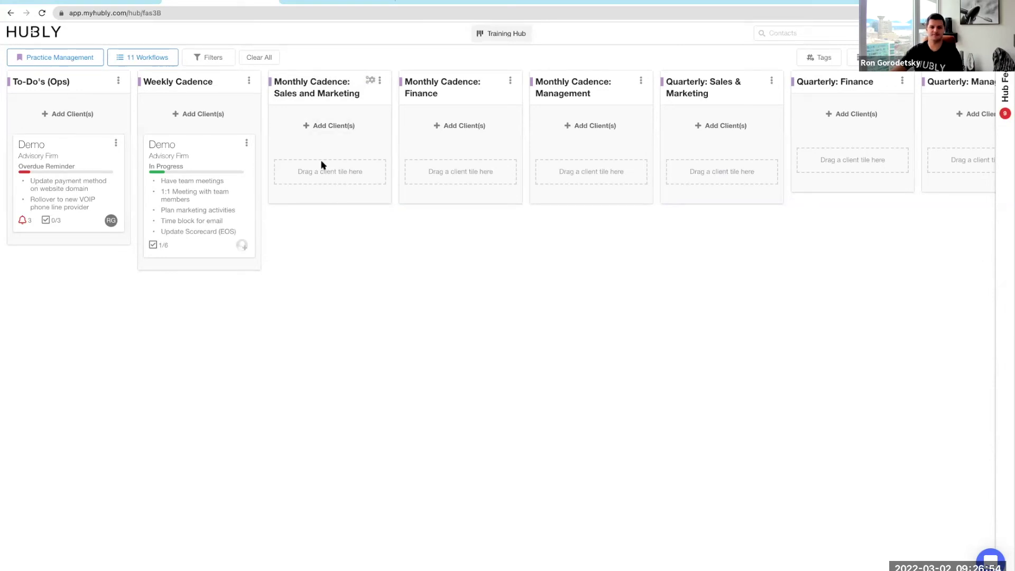
# Step: Review the quarterly and annual workflows and the team member choices for KPI updates and reviews in Monthly Cadence: Management, closing without assigning anyone
pyautogui.hscroll(5, 636, 140)
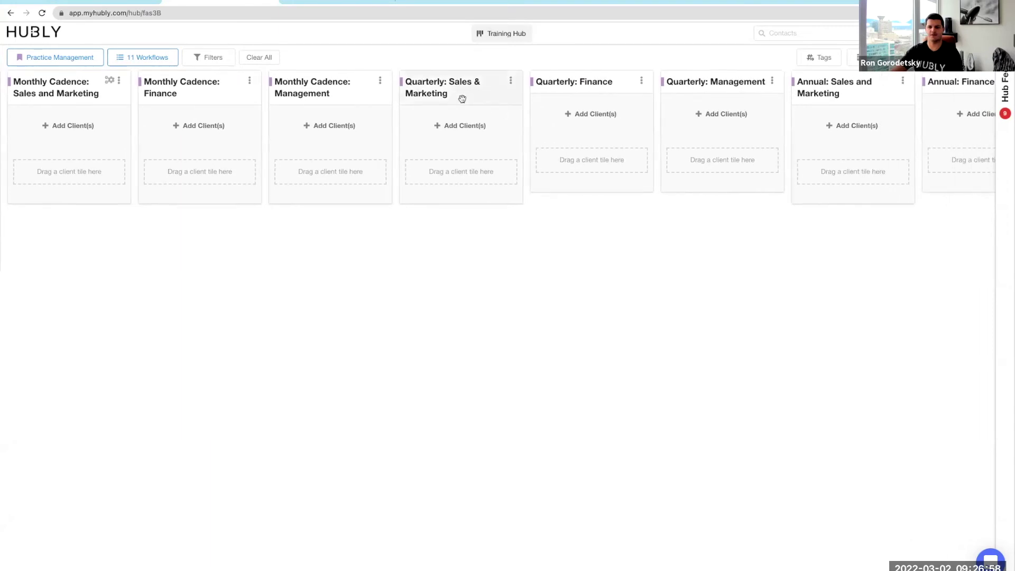
pyautogui.hscroll(2, 462, 99)
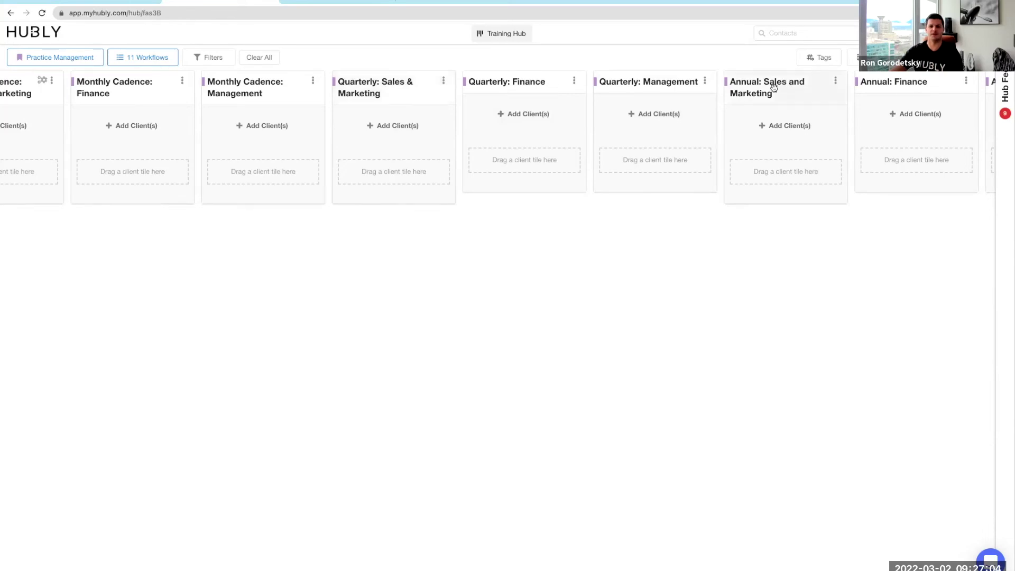
pyautogui.hscroll(-5, 577, 112)
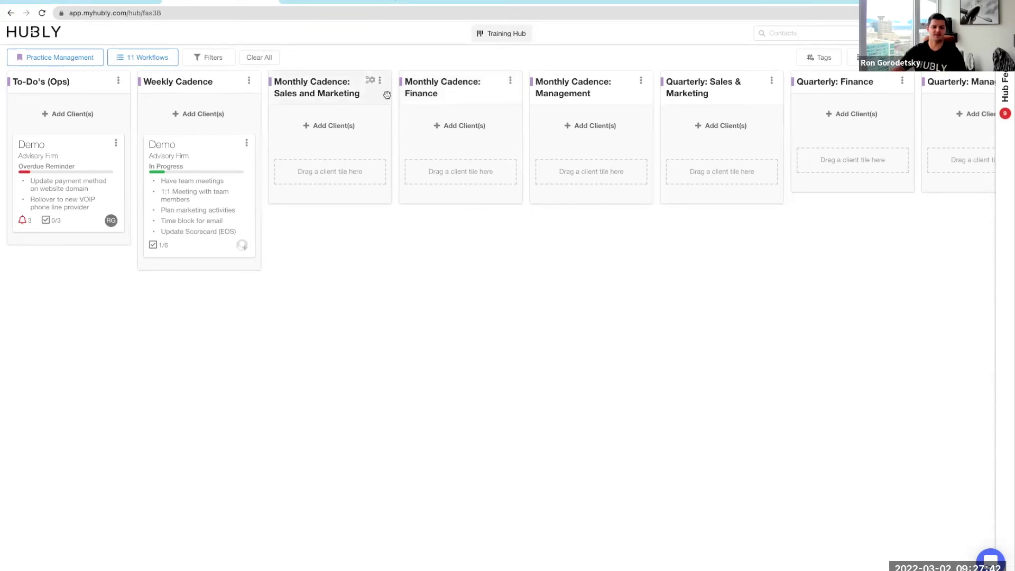
pyautogui.click(568, 94)
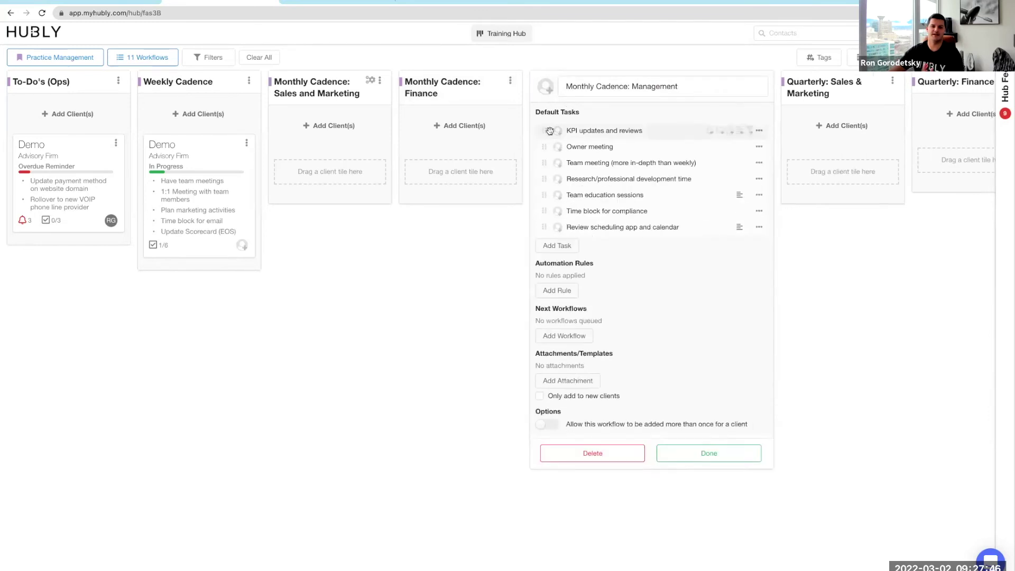
pyautogui.click(557, 131)
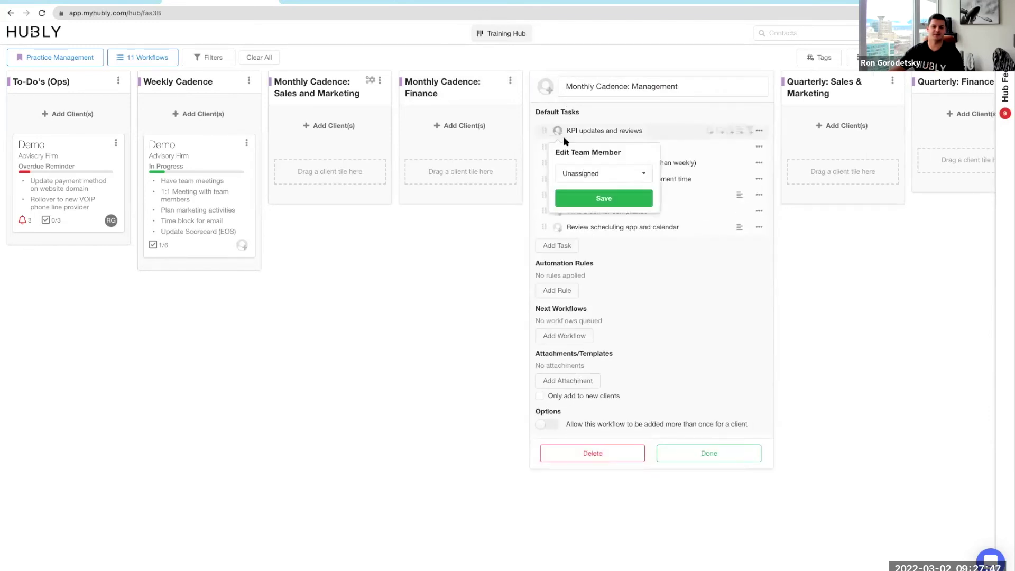
pyautogui.click(585, 176)
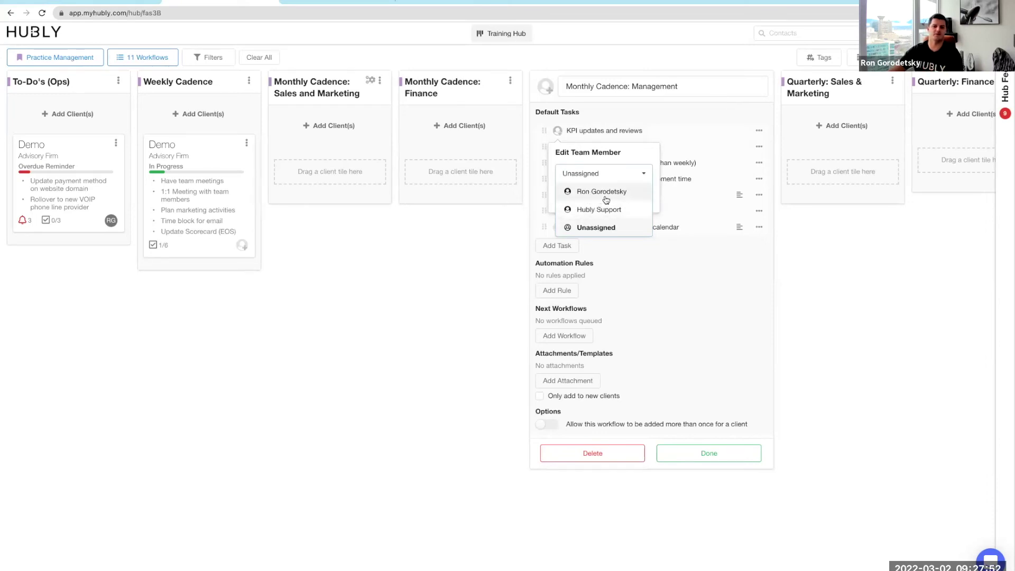
pyautogui.click(670, 254)
pyautogui.click(670, 255)
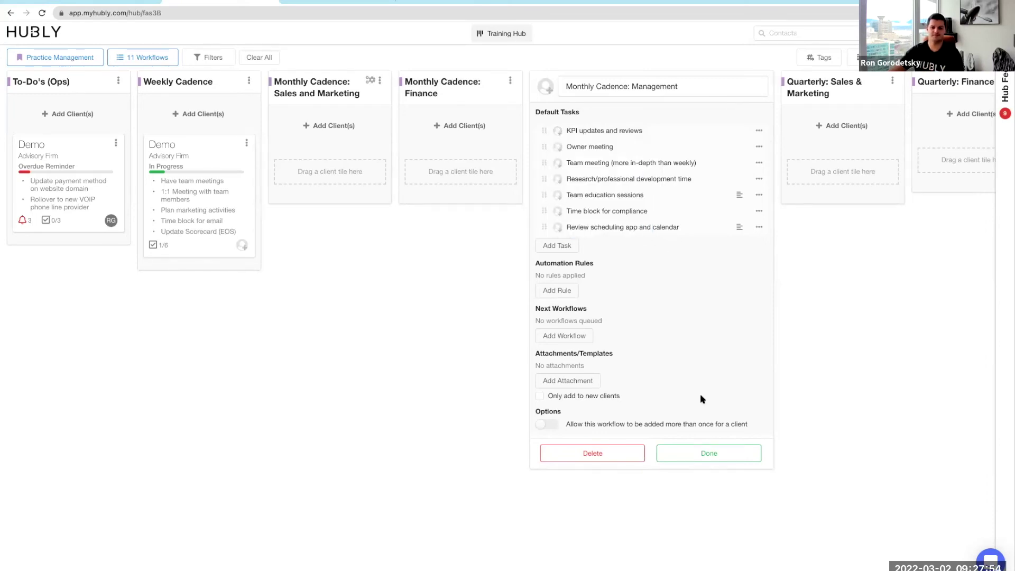
pyautogui.click(709, 454)
# Step: Switch to the Canva presentation and advance to the "Message us in the Hubly chat!" slide
pyautogui.click(109, 1)
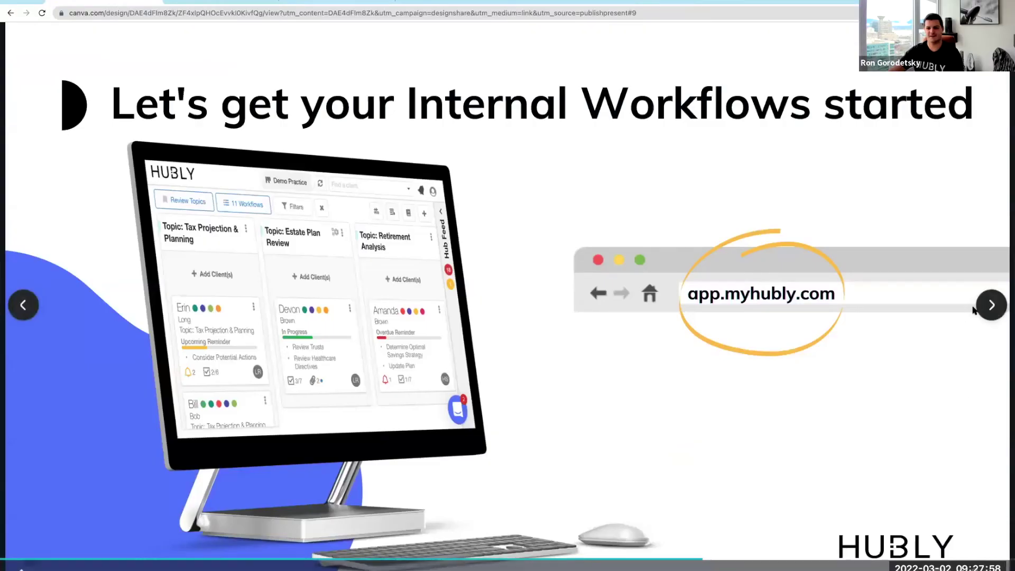
pyautogui.click(991, 306)
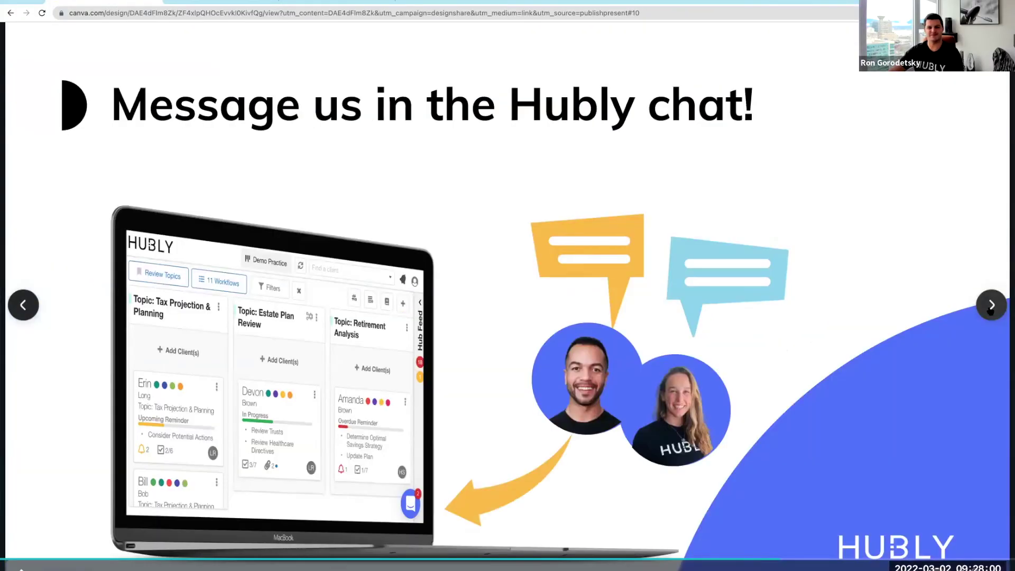
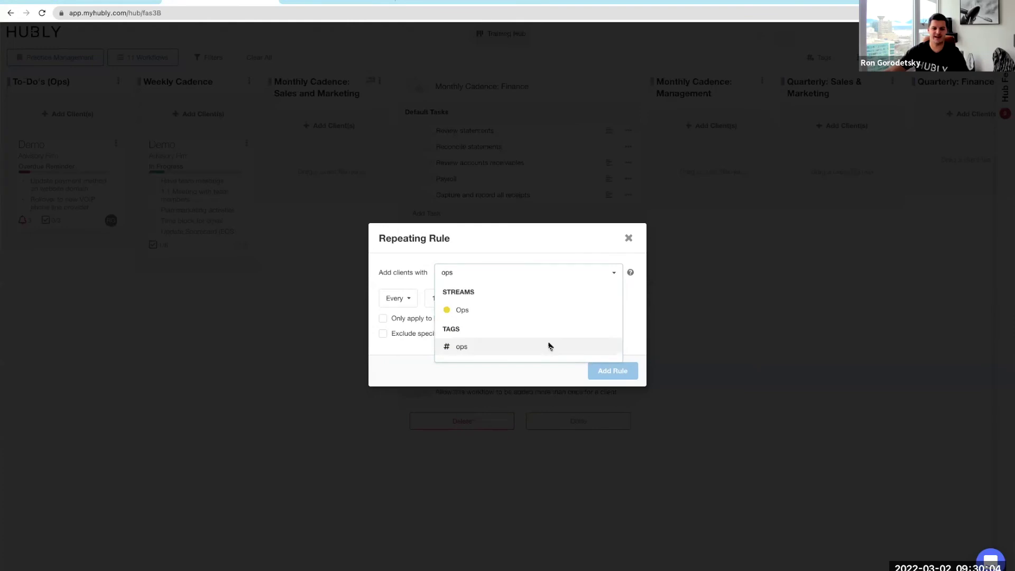
# Step: Set the Monthly Cadence: Finance repeating rule for "ops" clients to every 1 month starting 04/01/2022 and add the rule
pyautogui.click(482, 303)
pyautogui.click(483, 318)
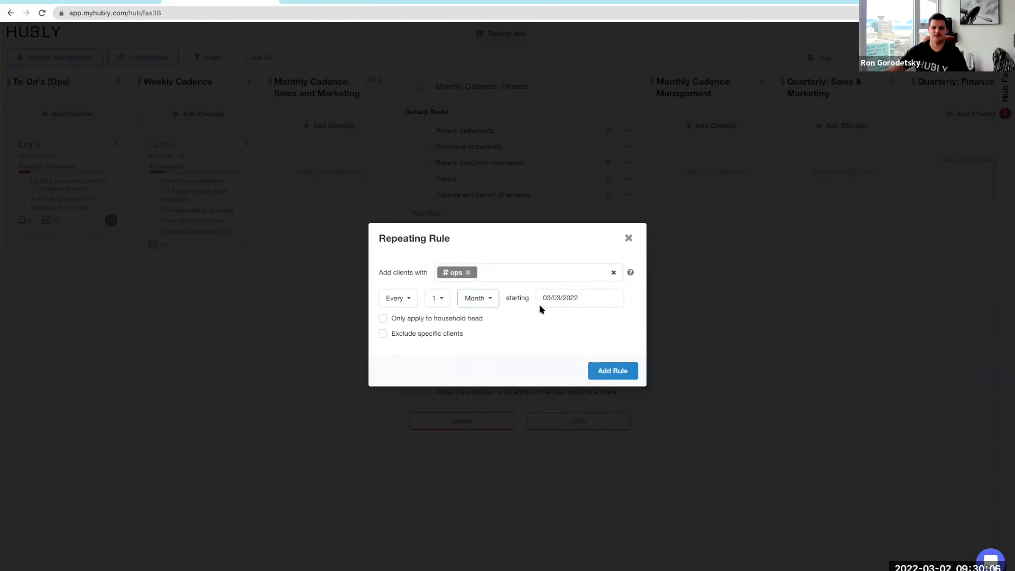
pyautogui.click(573, 298)
pyautogui.click(615, 404)
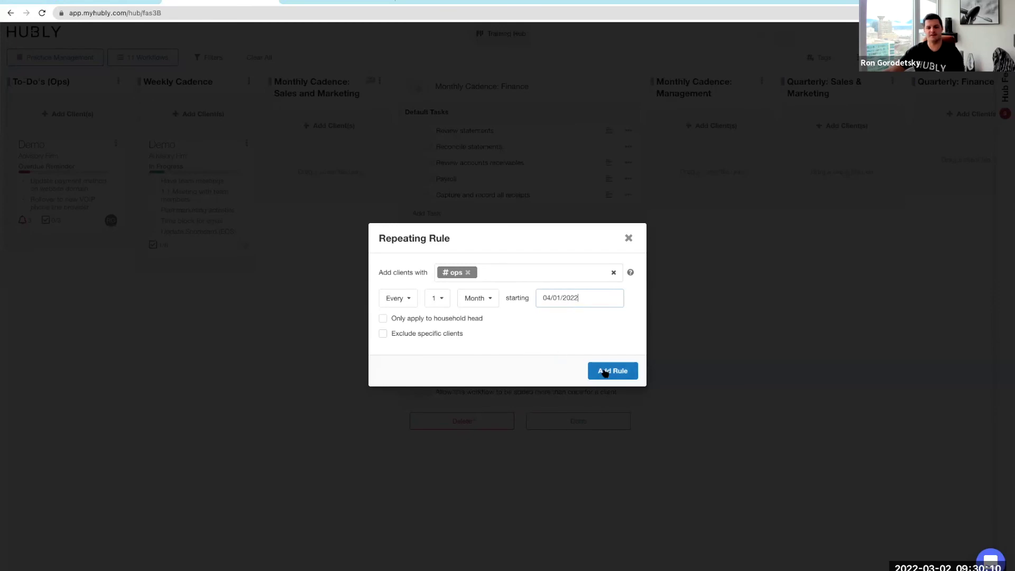
pyautogui.click(605, 371)
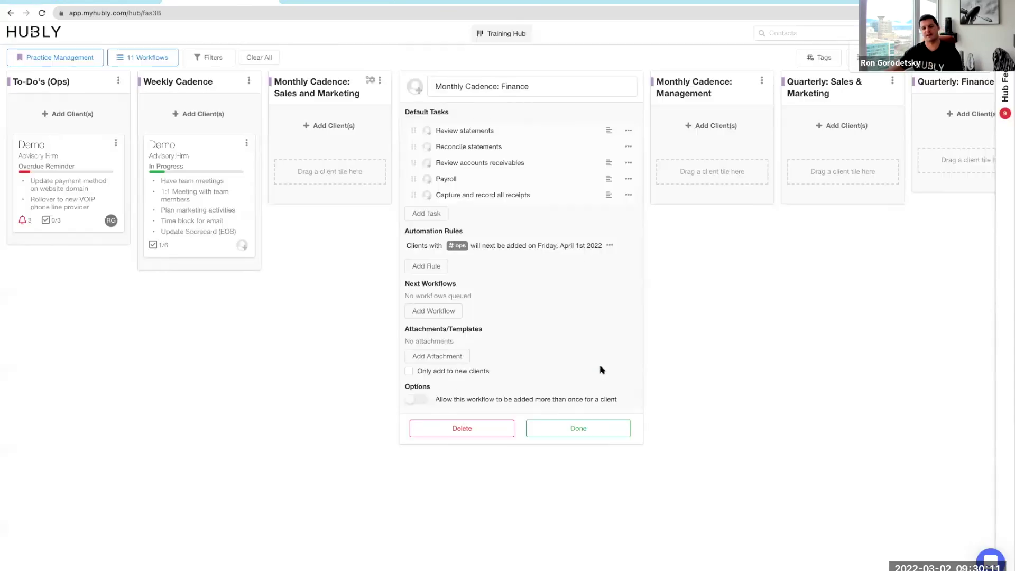
# Step: Finish editing Monthly Cadence: Finance and add all clients with the "ops" tag to that workflow
pyautogui.click(579, 428)
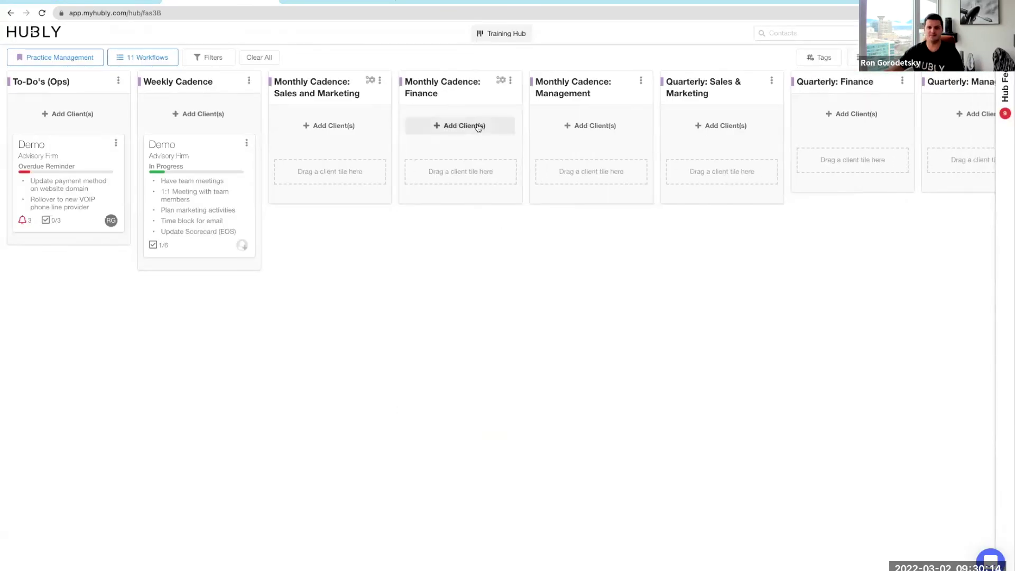
pyautogui.click(477, 125)
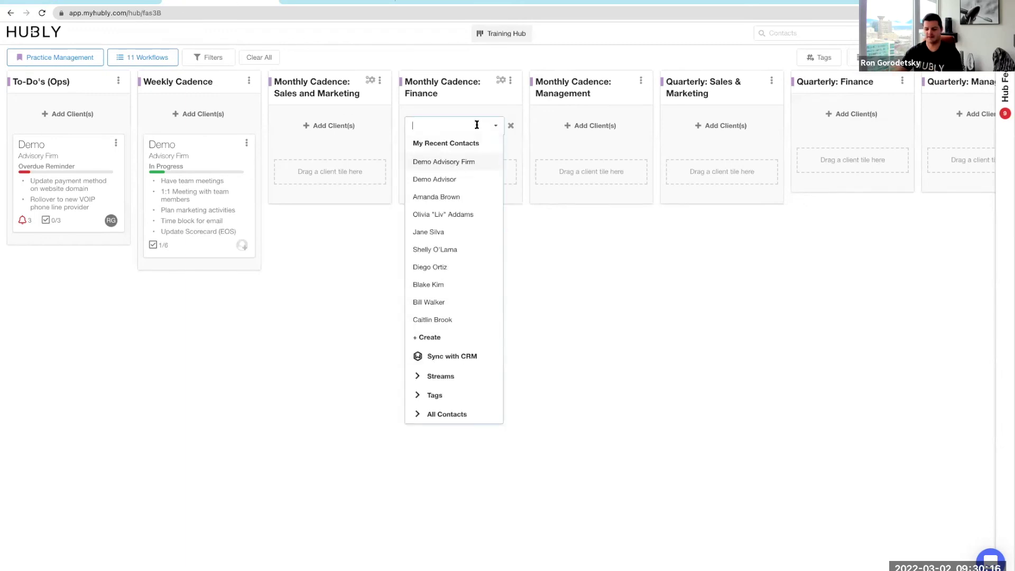
pyautogui.write('ops')
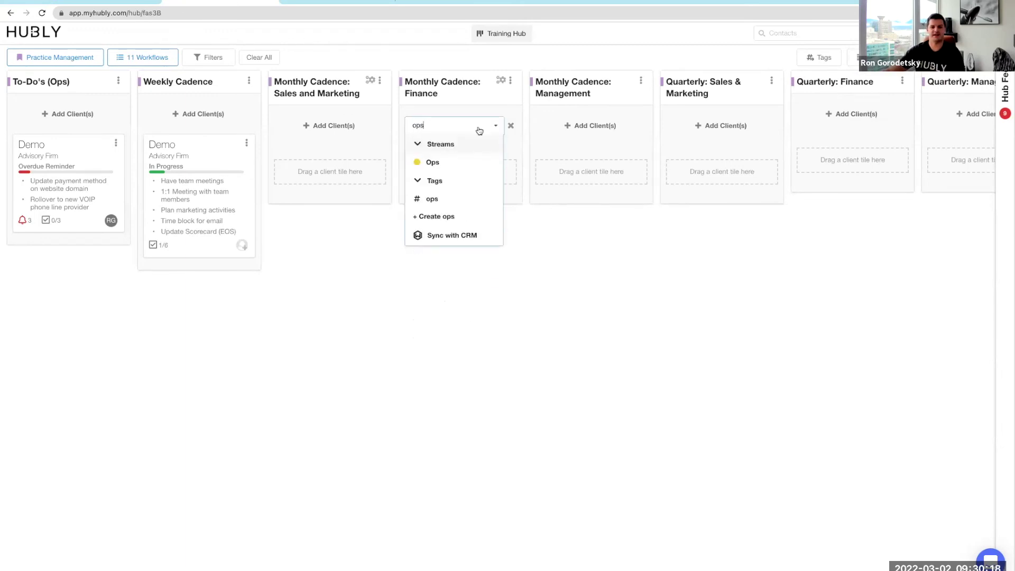
pyautogui.click(453, 199)
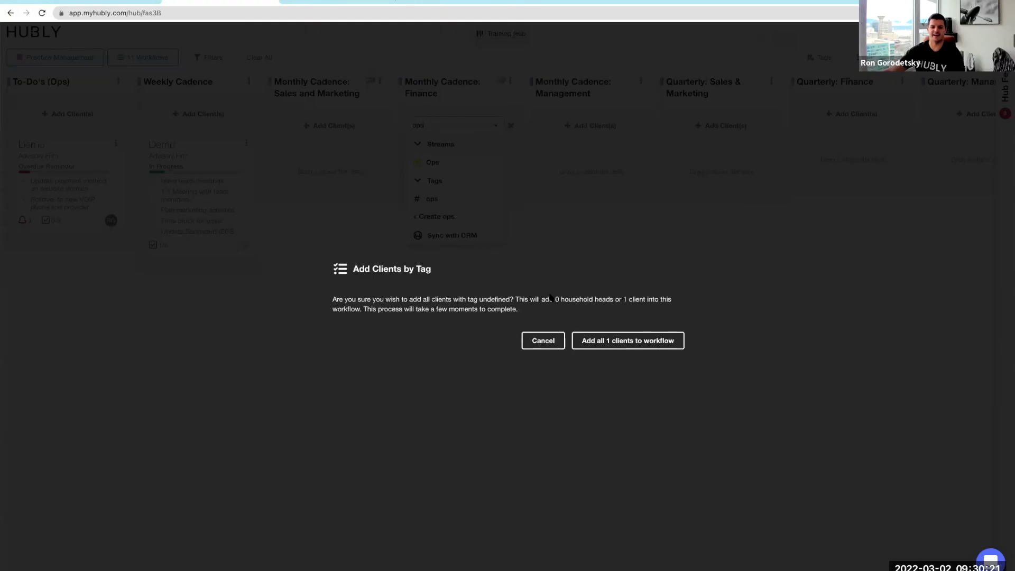
pyautogui.click(598, 342)
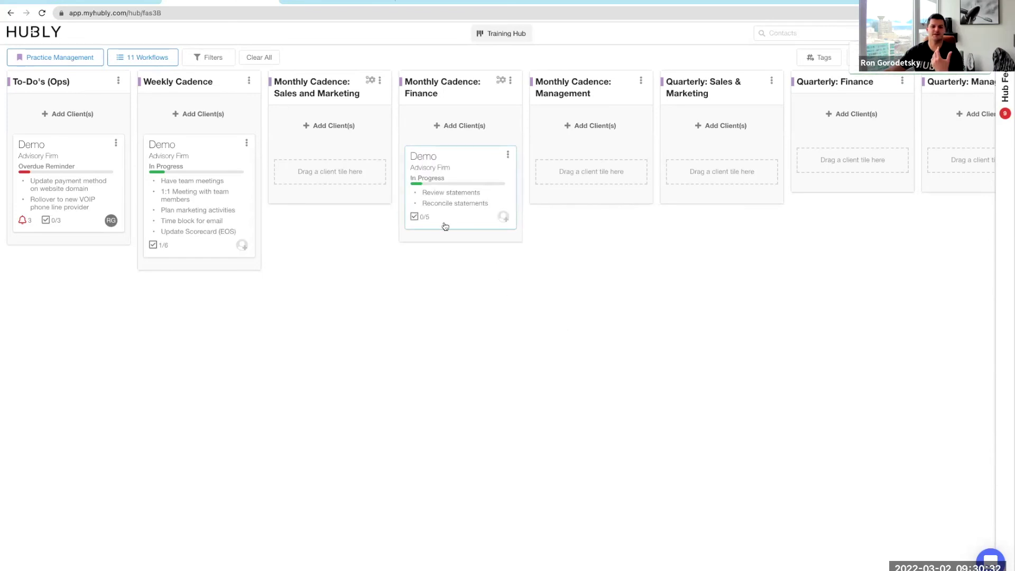
# Step: Add a reminder for March 31, 2022 at 8:00 AM to the Payroll task in Demo Advisory Firm's Monthly Cadence: Finance workflow
pyautogui.click(442, 170)
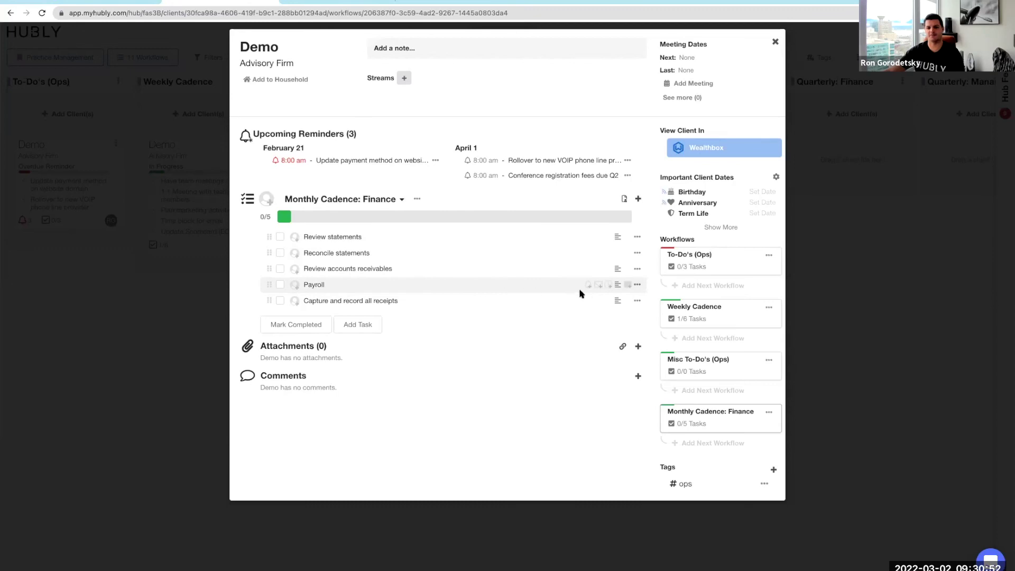
pyautogui.click(589, 286)
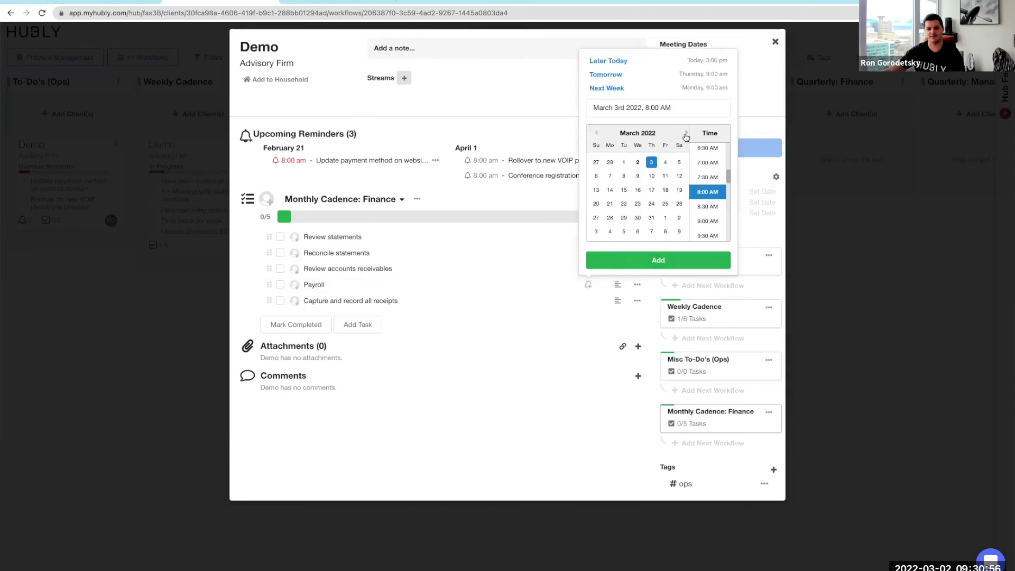
pyautogui.click(650, 218)
pyautogui.click(659, 259)
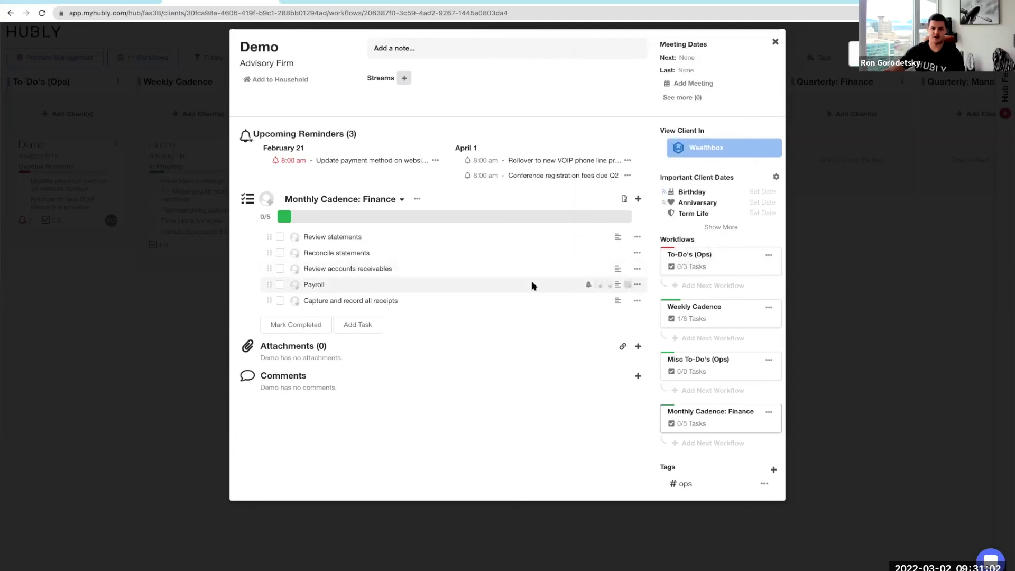
# Step: Assign the Payroll task on Demo Advisory Firm's card to the team member with initials RG
pyautogui.click(295, 284)
pyautogui.click(324, 327)
pyautogui.click(325, 343)
pyautogui.click(333, 348)
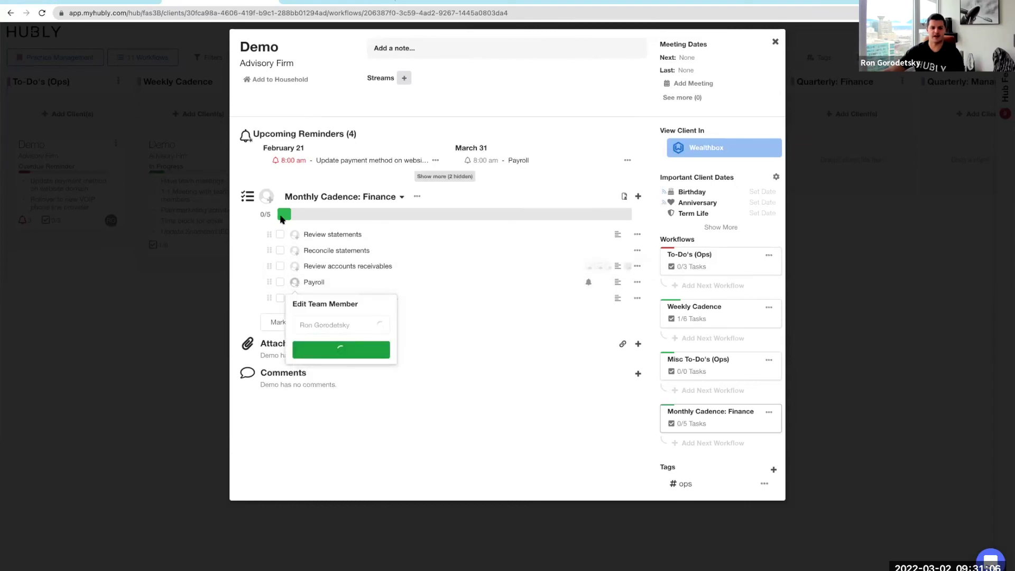
# Step: Assign Demo Advisory Firm's whole Monthly Cadence: Finance workflow to team member RG and close the card
pyautogui.click(267, 199)
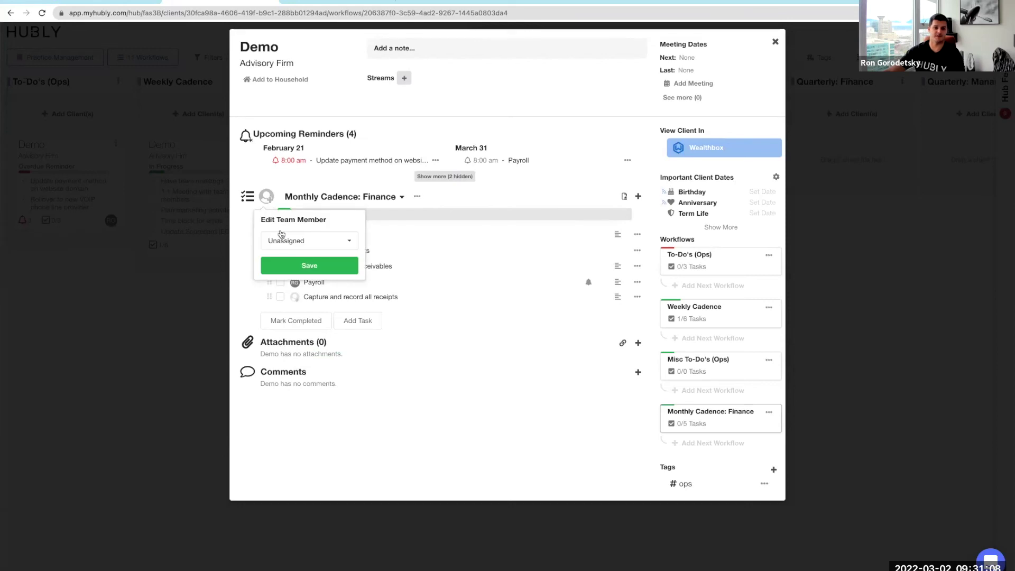
pyautogui.click(283, 241)
pyautogui.click(304, 260)
pyautogui.click(306, 264)
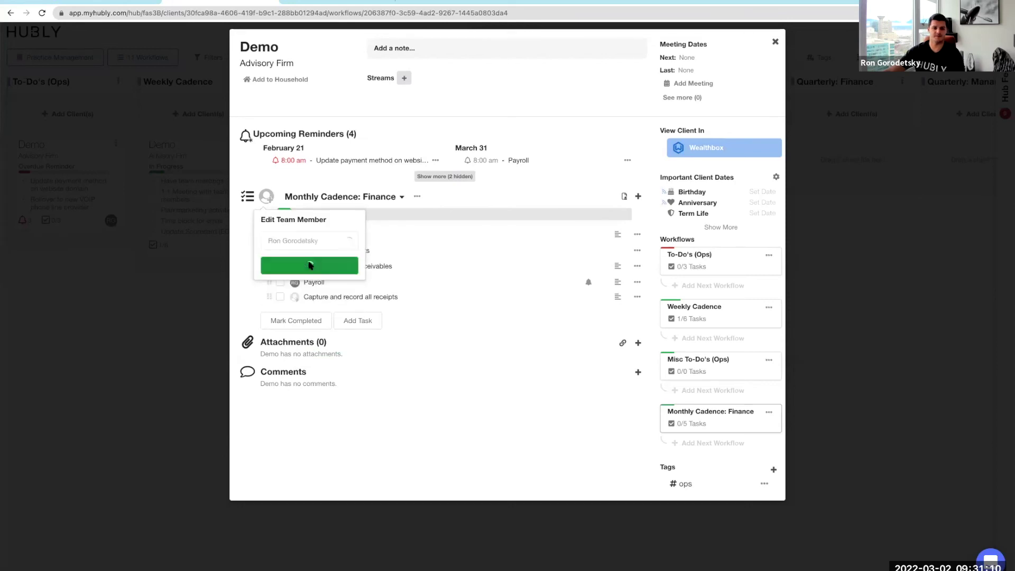
pyautogui.click(156, 336)
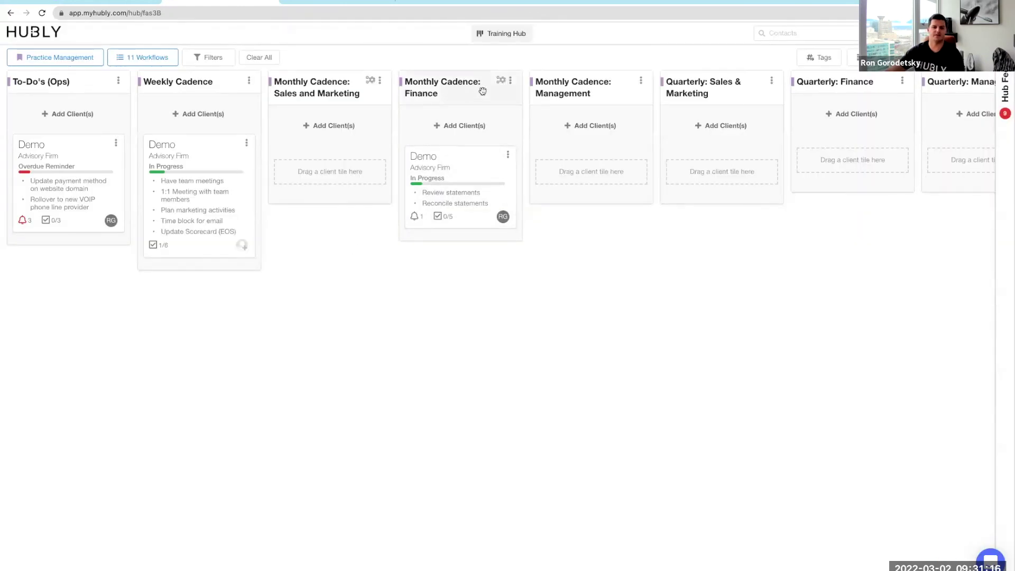
# Step: Add a reminder to the default Payroll task in Monthly Cadence: Finance for 4 weeks after a client is added, at 8:00 AM
pyautogui.click(510, 80)
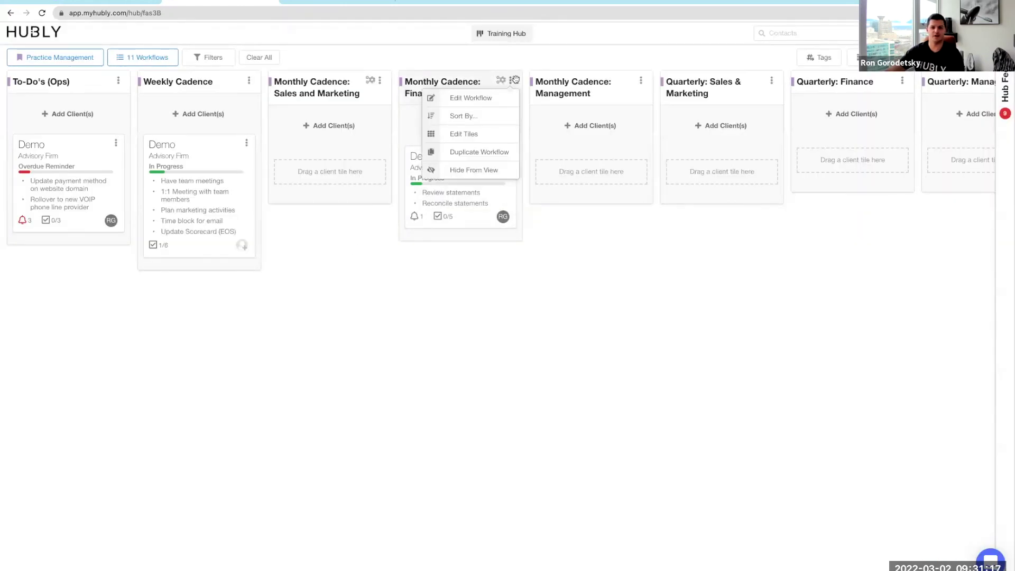
pyautogui.click(497, 100)
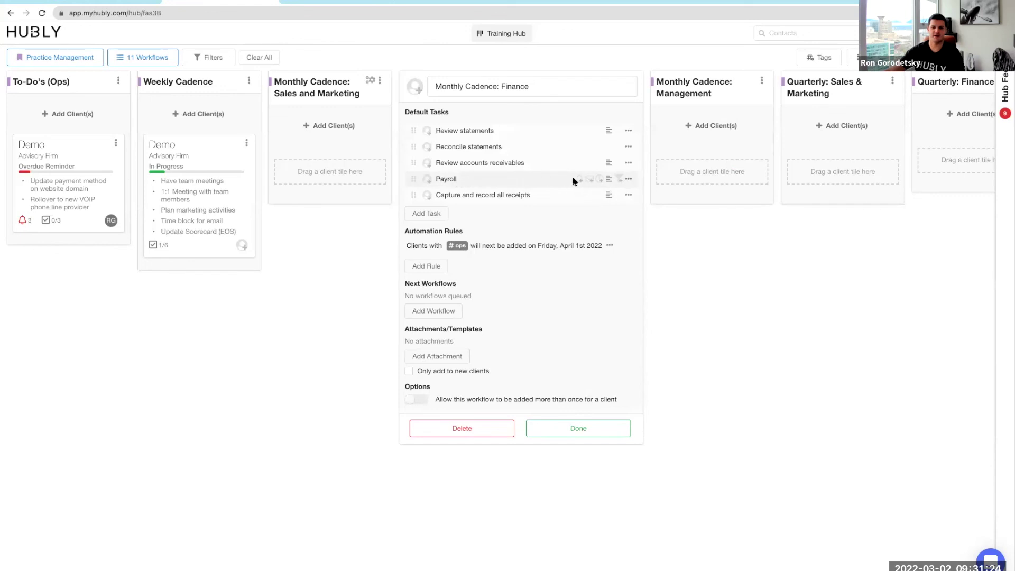
pyautogui.click(578, 179)
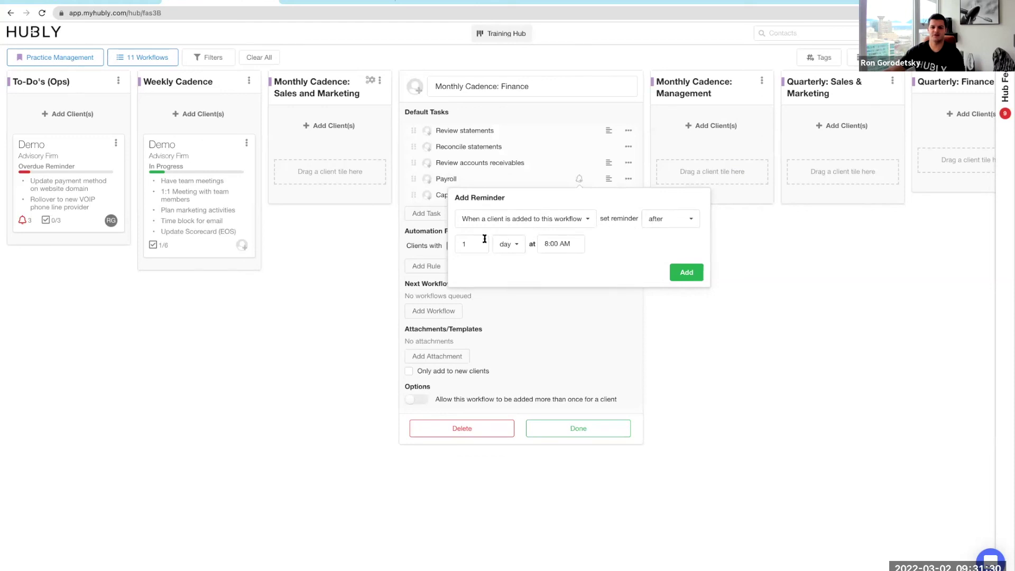
pyautogui.click(509, 244)
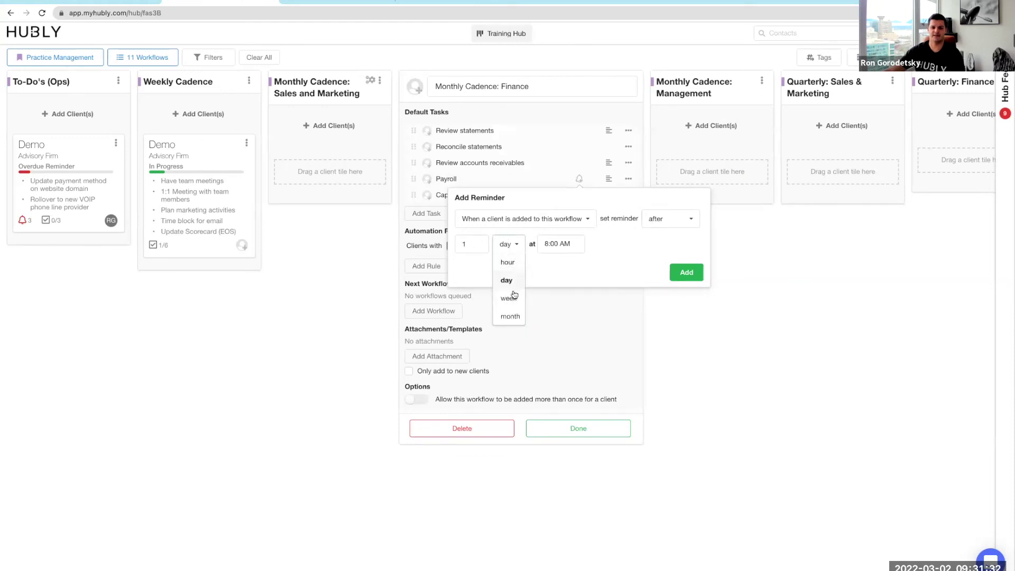
pyautogui.click(510, 299)
pyautogui.click(511, 245)
pyautogui.click(511, 280)
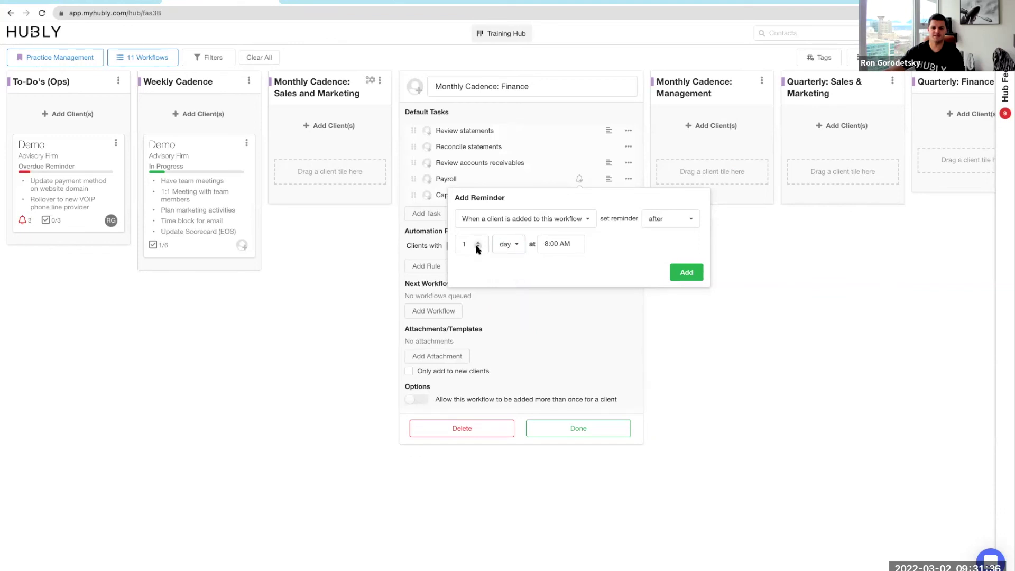
pyautogui.click(510, 246)
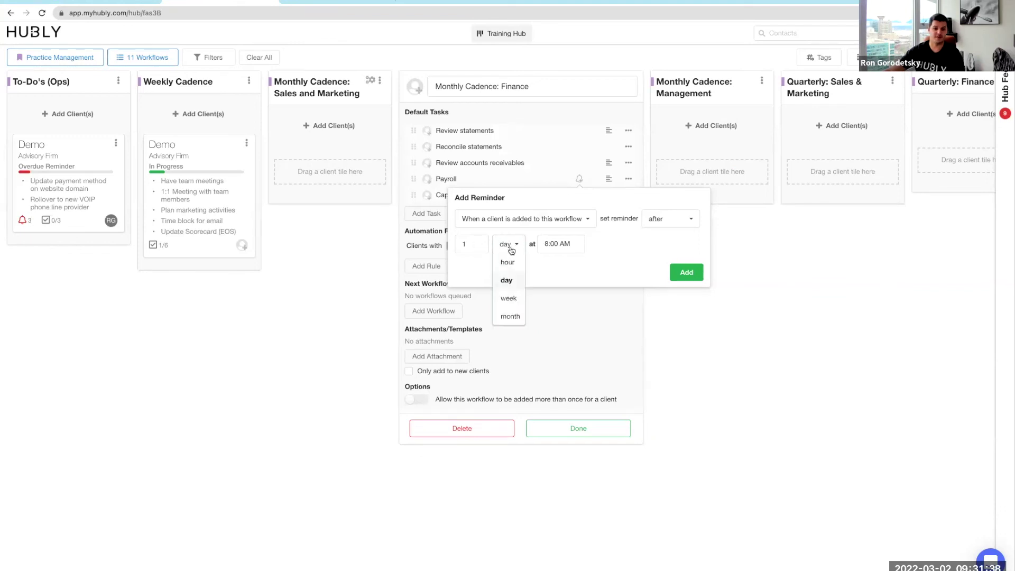
pyautogui.click(507, 299)
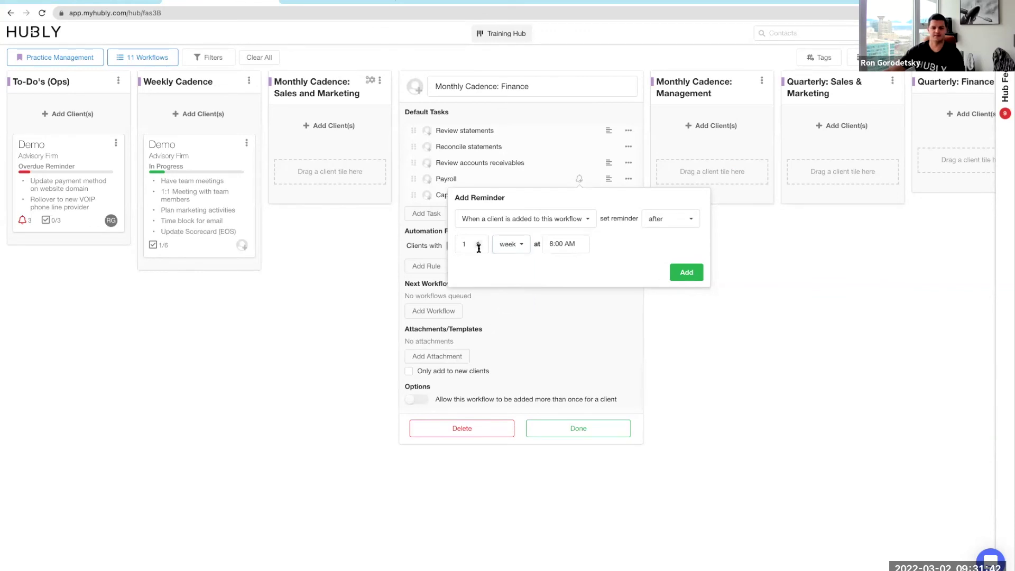
pyautogui.write('4')
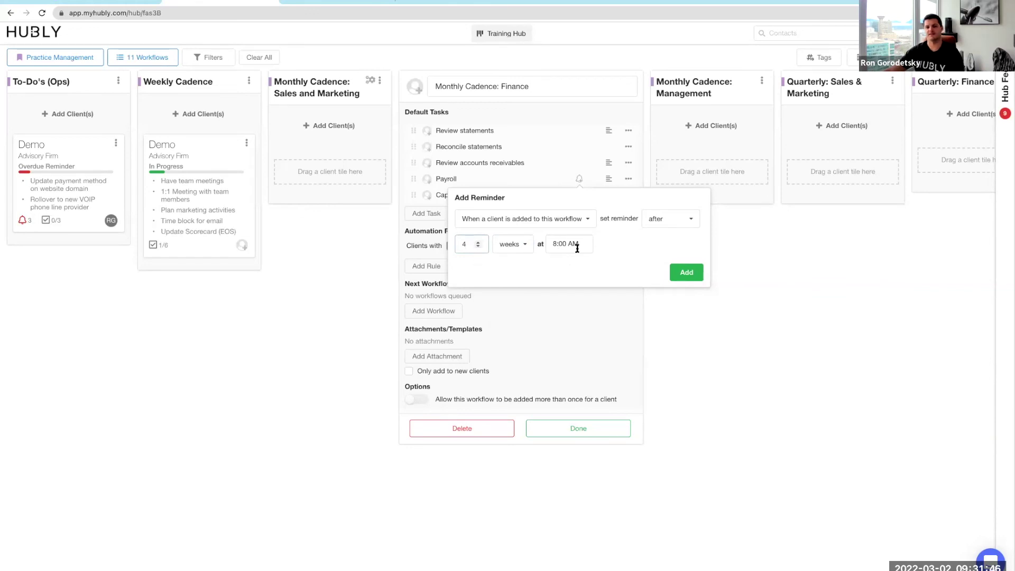
pyautogui.click(686, 273)
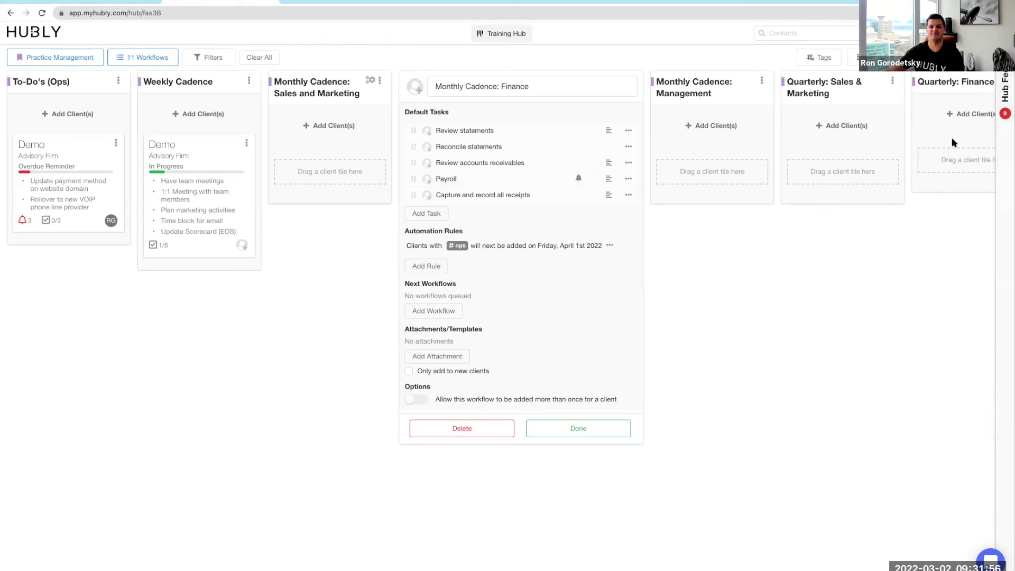
# Step: Assign the default Payroll task in the Monthly Cadence: Finance template to team member RG
pyautogui.click(427, 180)
pyautogui.click(465, 222)
pyautogui.click(453, 238)
pyautogui.click(468, 247)
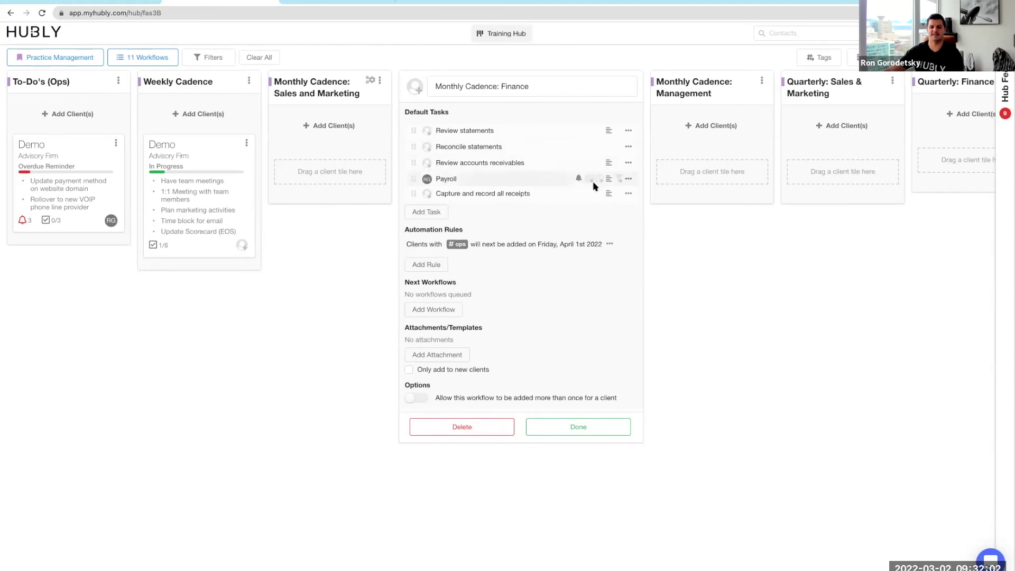
# Step: Check the Payroll reminder in the Hub Feed, finish editing the workflow and review Demo Advisory Firm's Finance card
pyautogui.click(1006, 147)
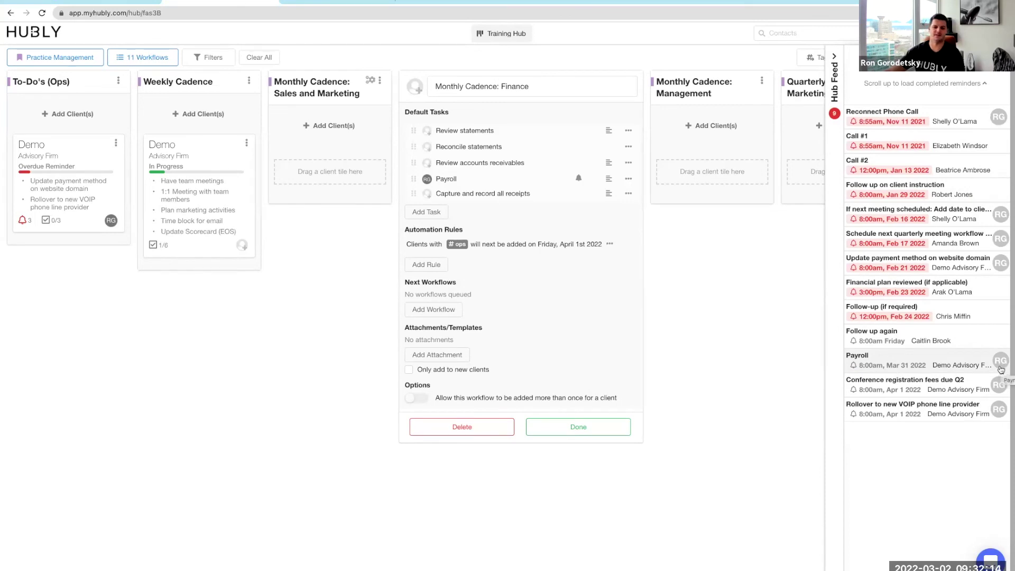
pyautogui.click(831, 302)
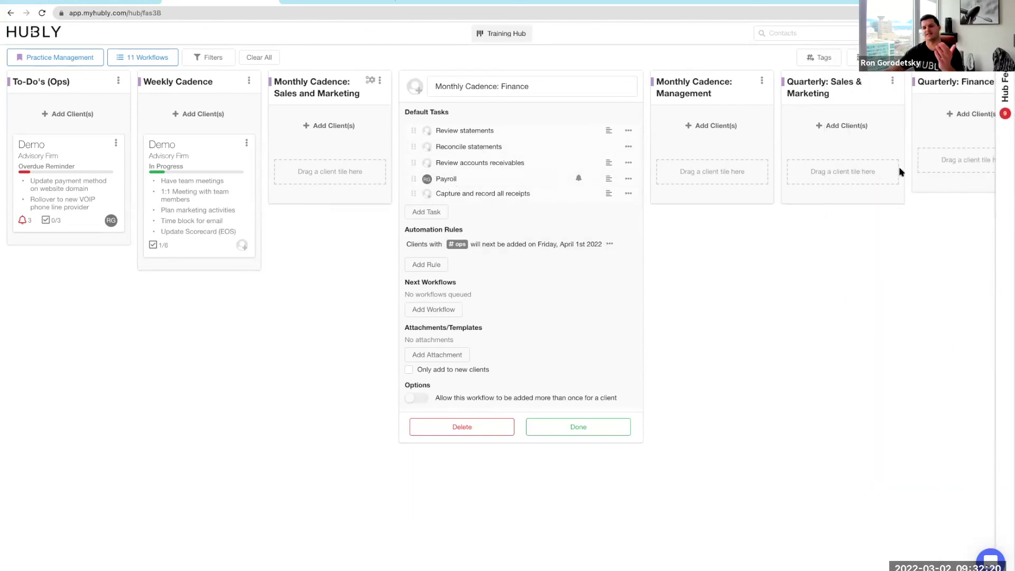
pyautogui.click(609, 421)
pyautogui.click(452, 169)
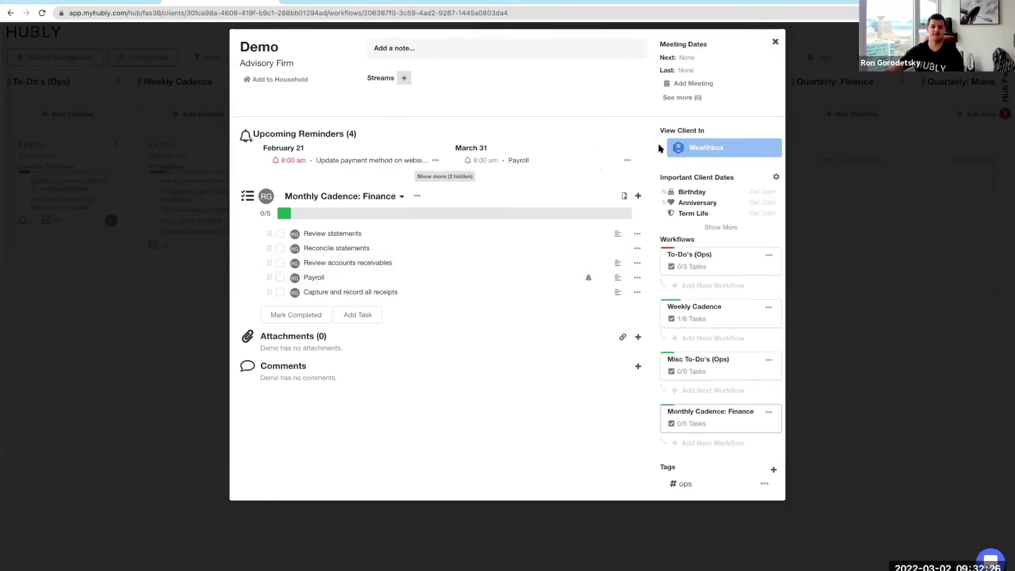
pyautogui.click(776, 42)
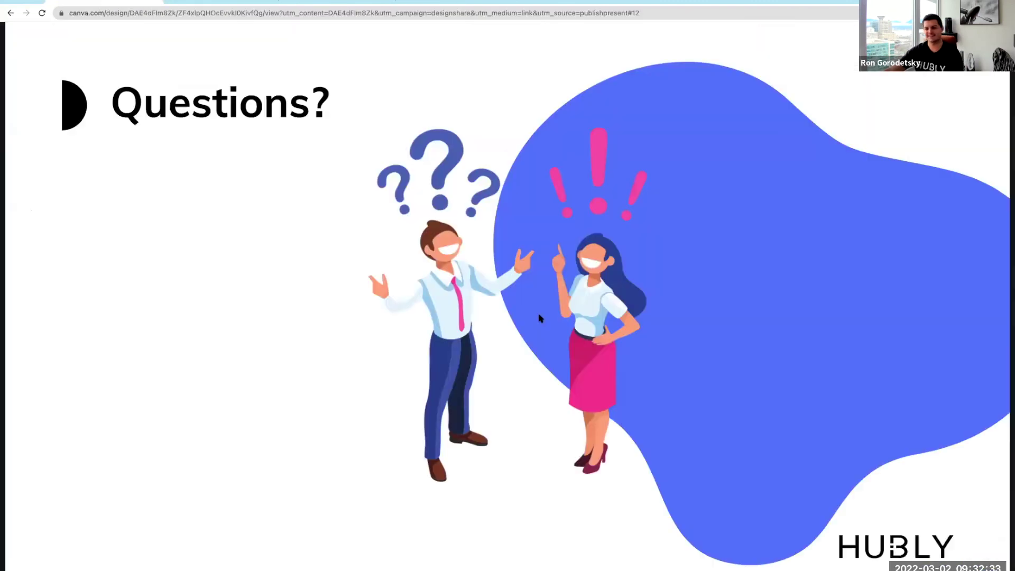
# Step: Switch to the Canva presentation's "Questions?" slide and return to the Hubly board
pyautogui.click(104, 2)
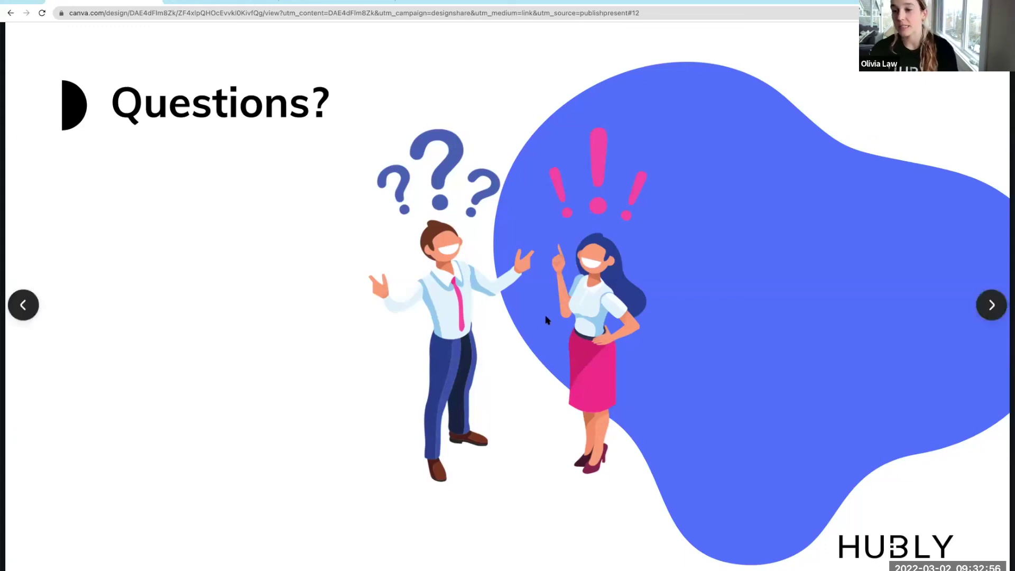
pyautogui.click(232, 2)
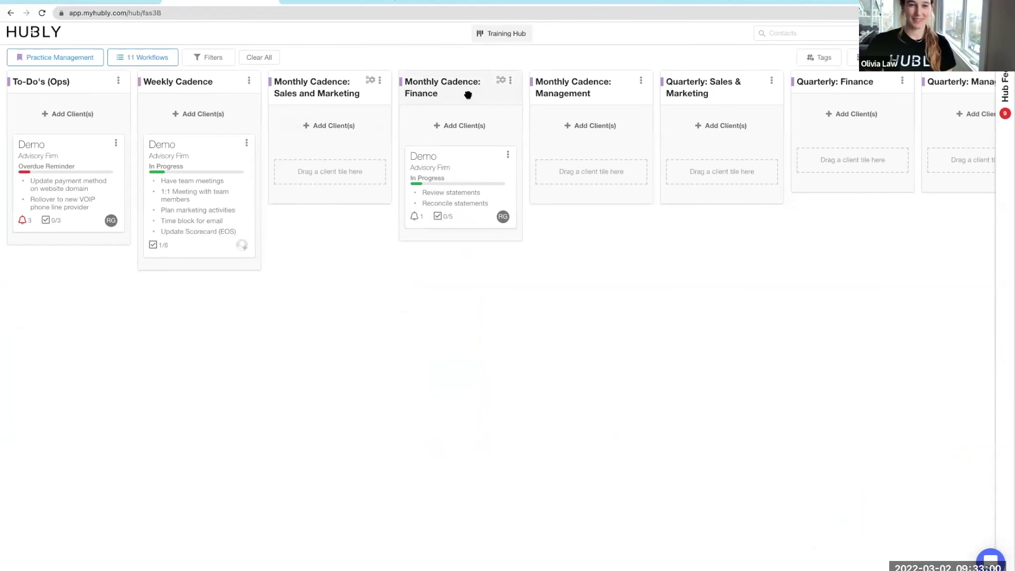
# Step: Open the "ops" repeating rule of Monthly Cadence: Finance, try a weekly interval and set it back to monthly
pyautogui.click(468, 94)
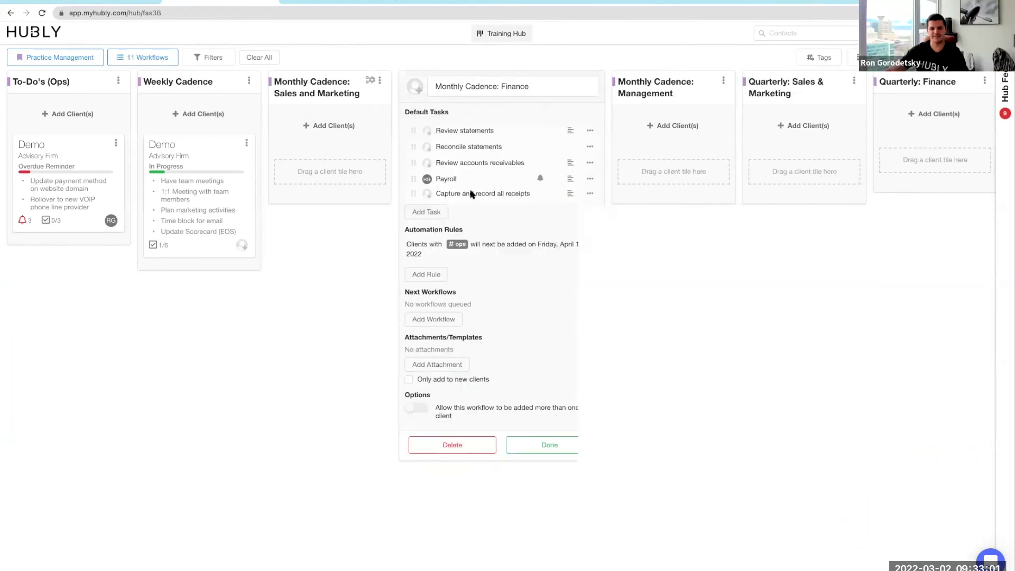
pyautogui.click(488, 244)
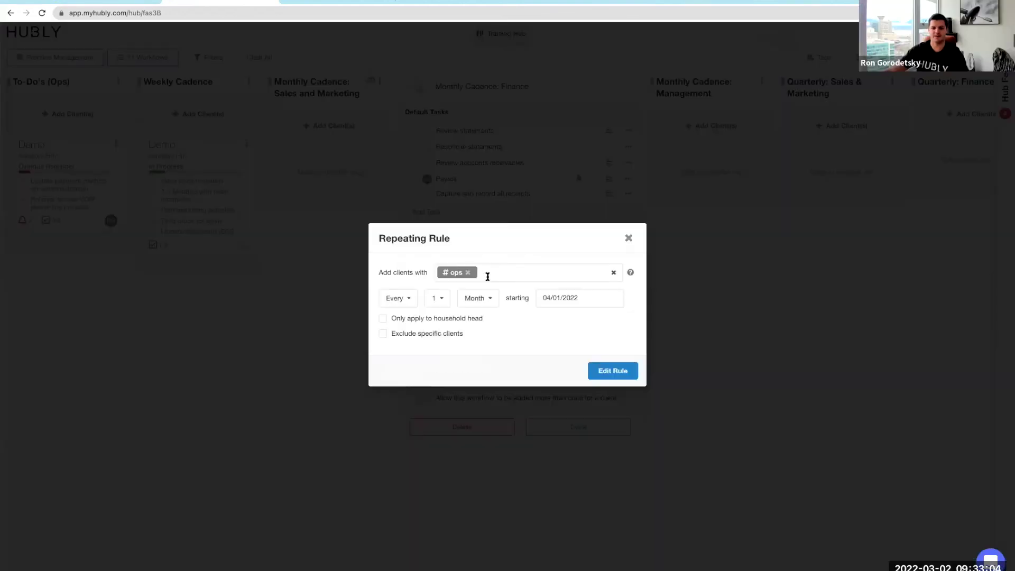
pyautogui.click(479, 299)
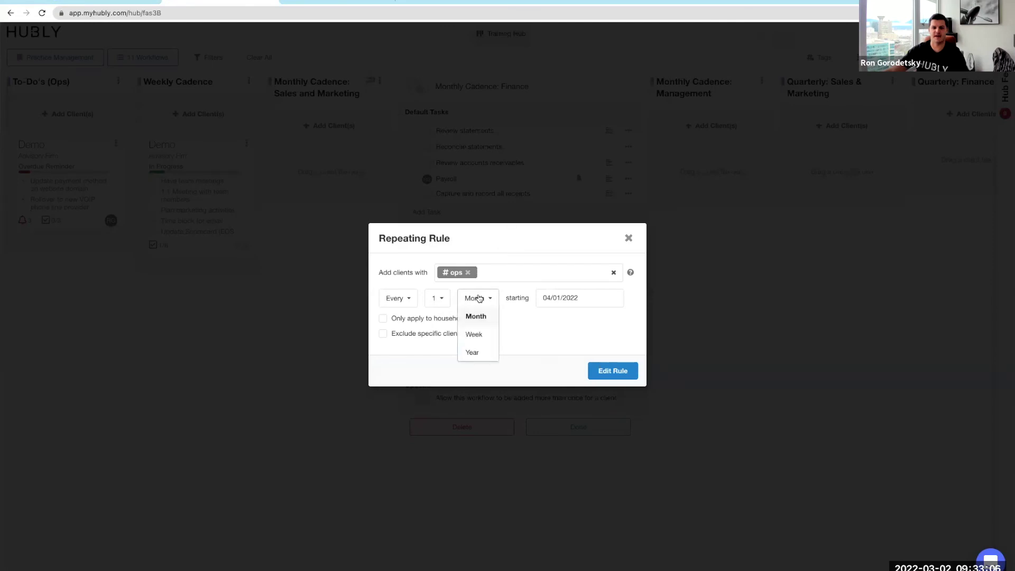
pyautogui.click(474, 333)
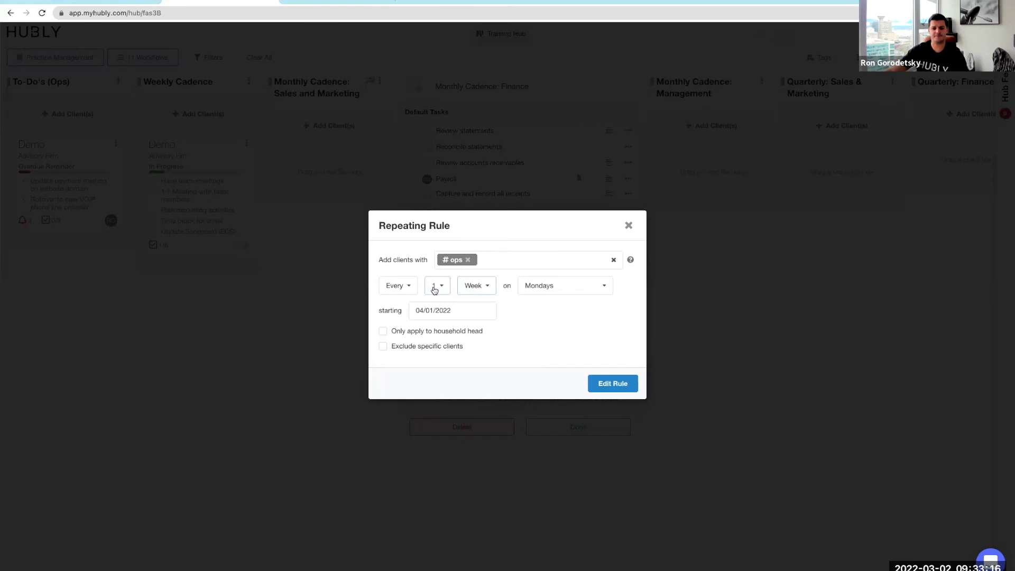
pyautogui.click(479, 289)
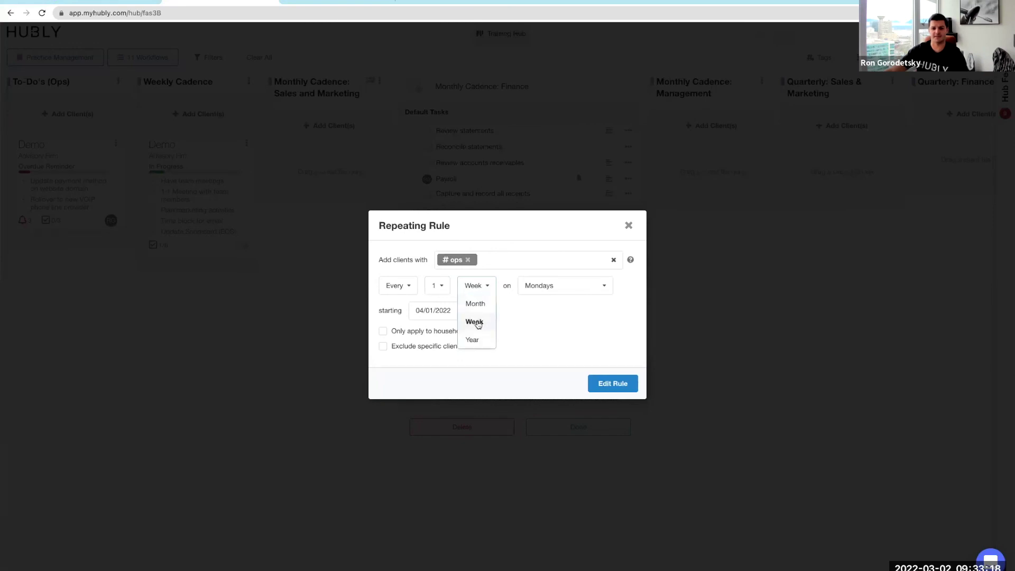
pyautogui.click(476, 304)
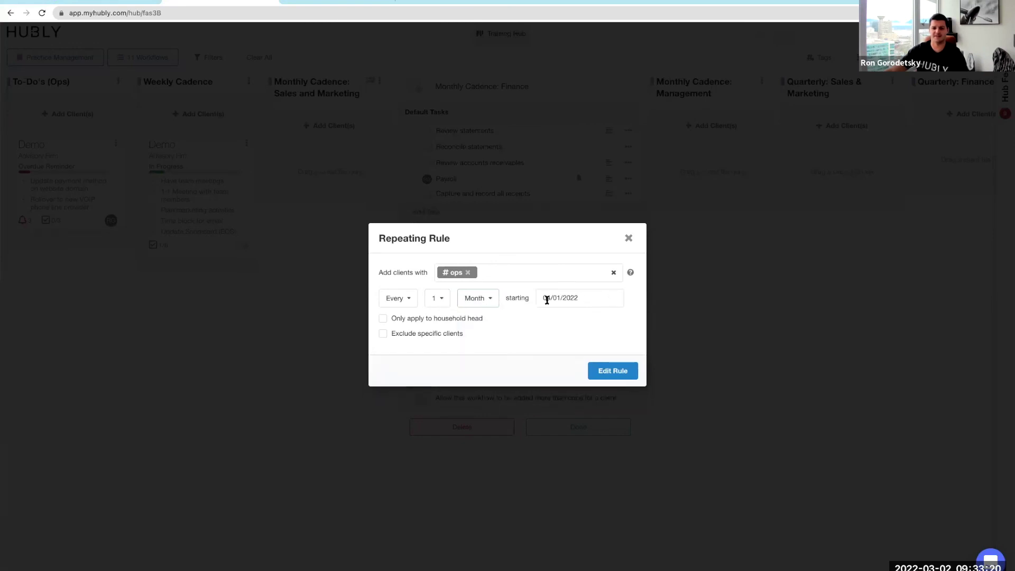
# Step: Try setting the "ops" repeating rule to every 4 weeks on Fridays and close it without saving
pyautogui.click(491, 305)
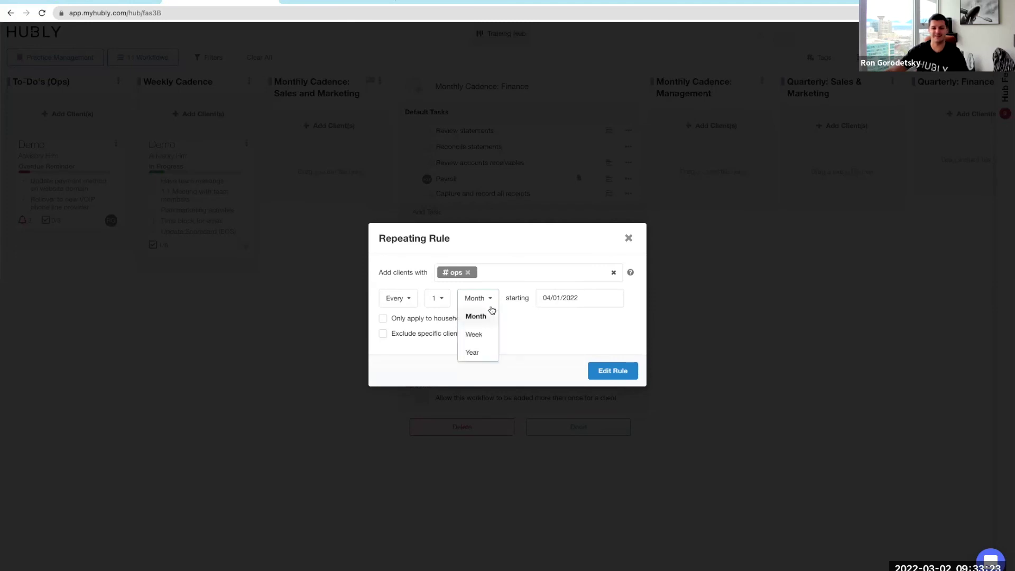
pyautogui.click(441, 291)
pyautogui.click(438, 358)
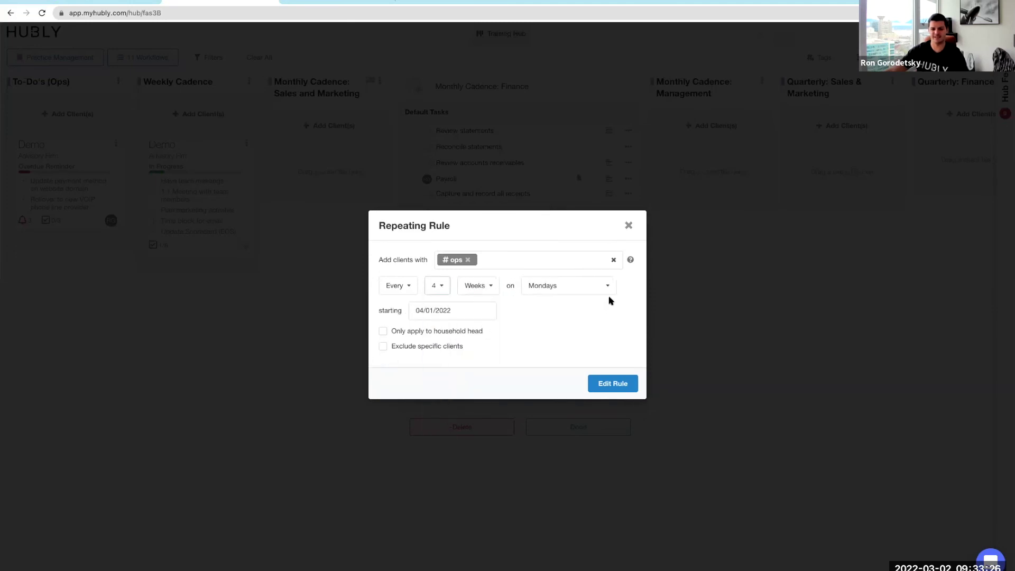
pyautogui.click(606, 302)
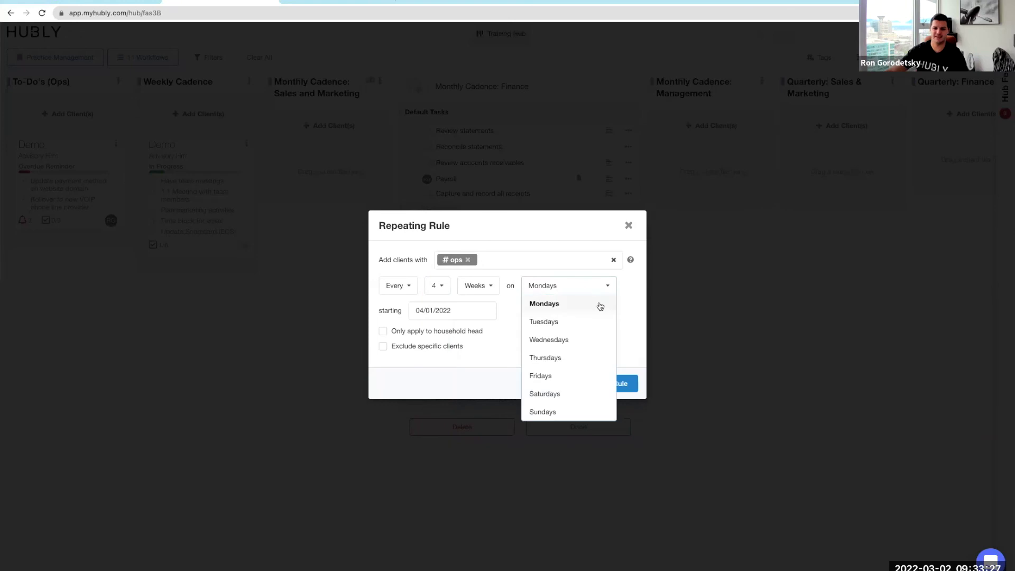
pyautogui.click(581, 380)
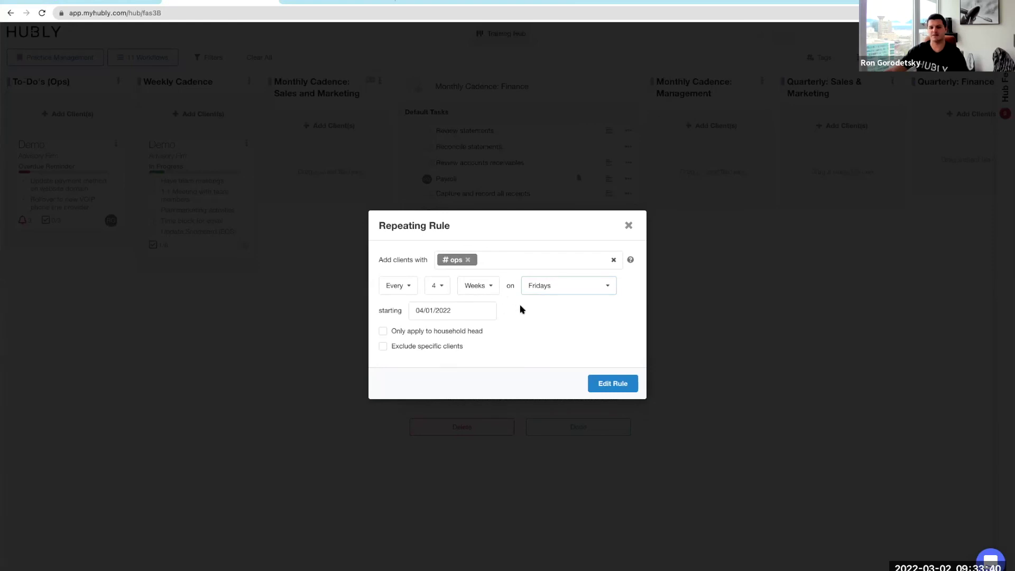
pyautogui.click(628, 227)
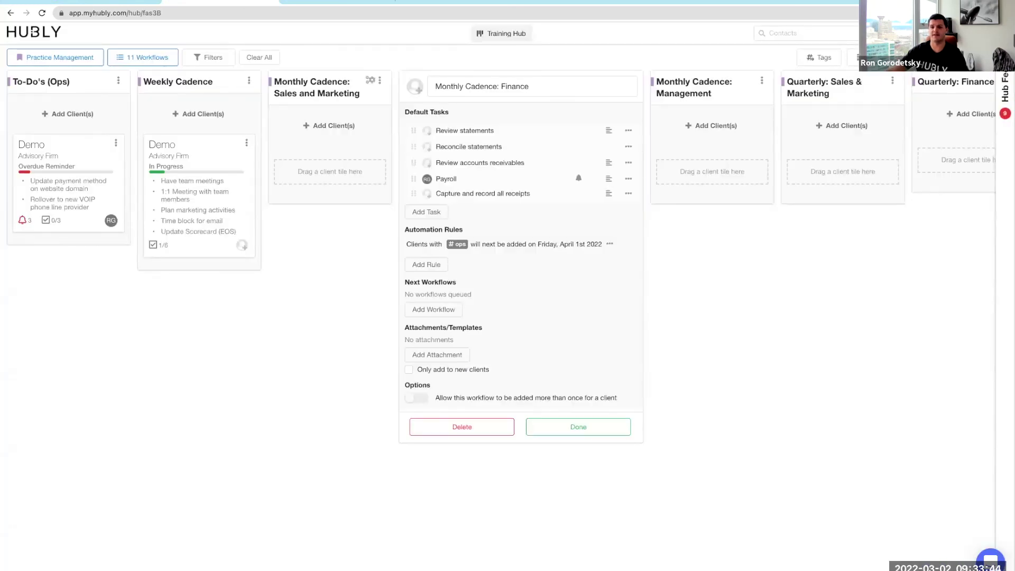
# Step: Open the account options that include the feature request entry
pyautogui.click(994, 33)
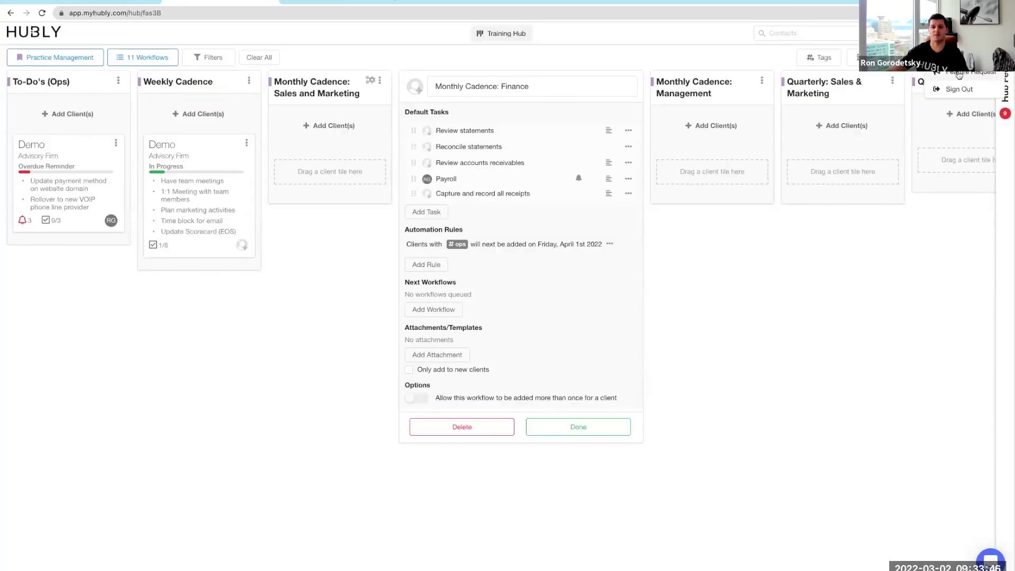